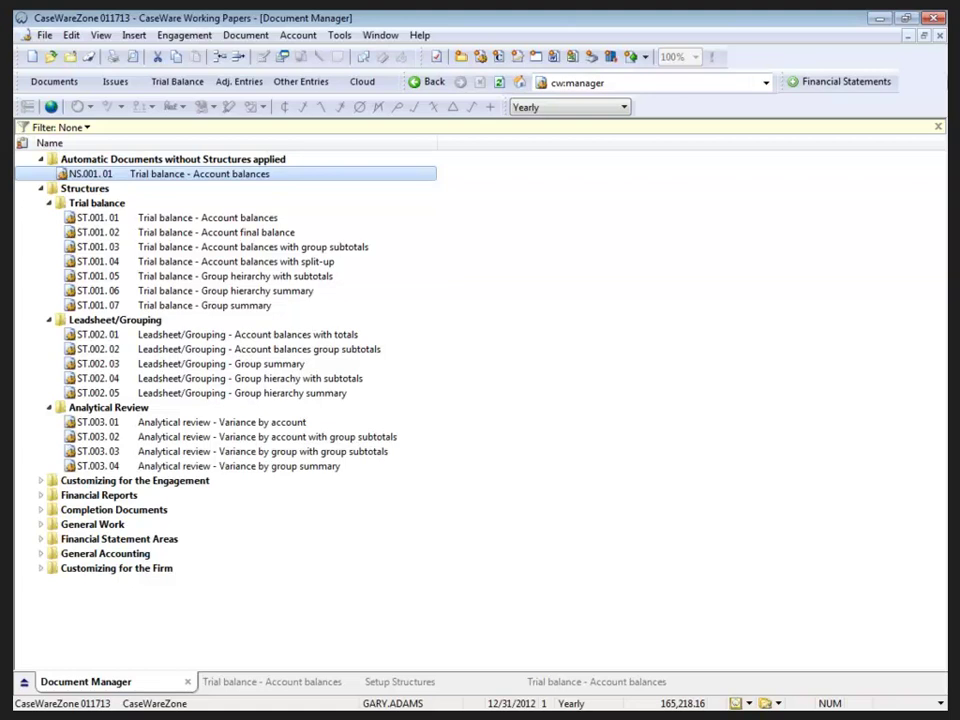
# Step: Open Setup Structures from the Engagement menu to view Structure 3 and its 01+02 Total row
pyautogui.click(184, 38)
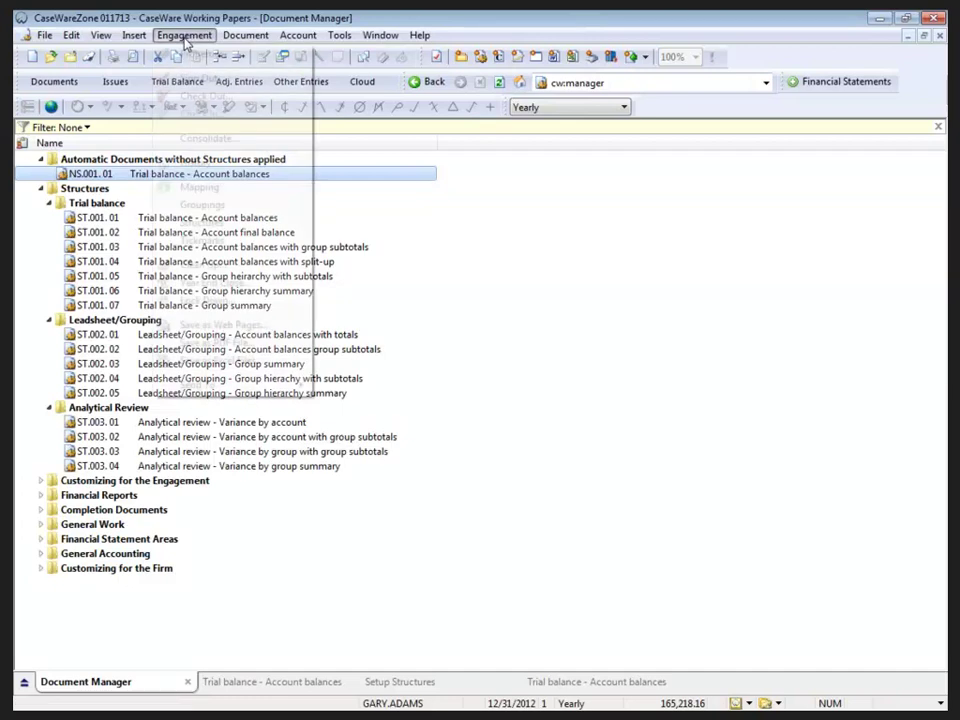
pyautogui.click(201, 223)
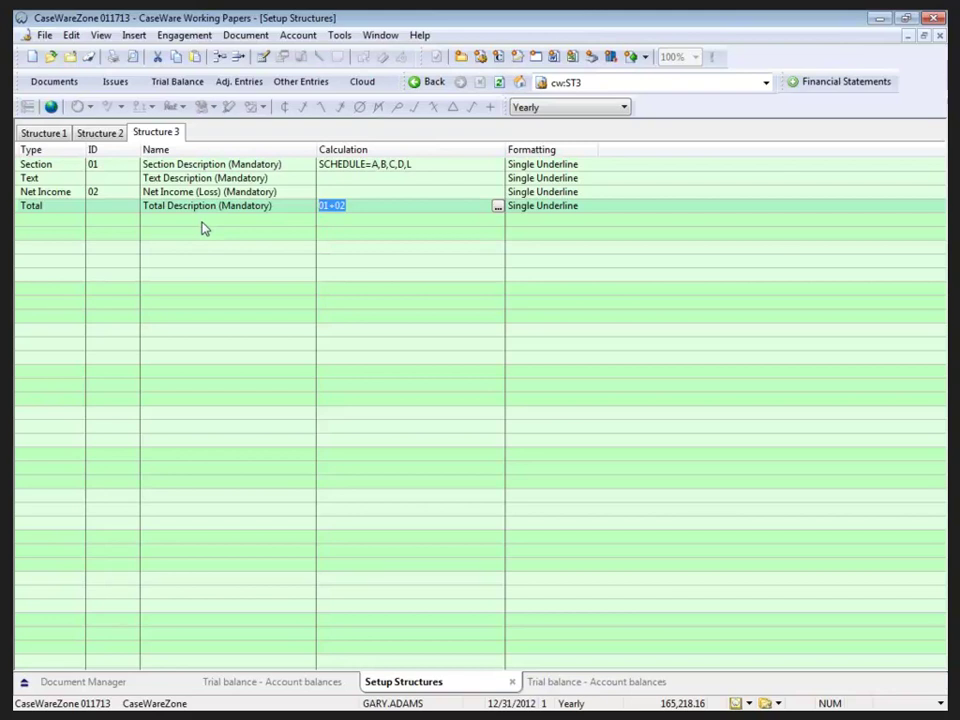
# Step: Scroll through the ST.001.01 balance sheet totals, then return to the flat NS.001.01 account balances
pyautogui.click(245, 682)
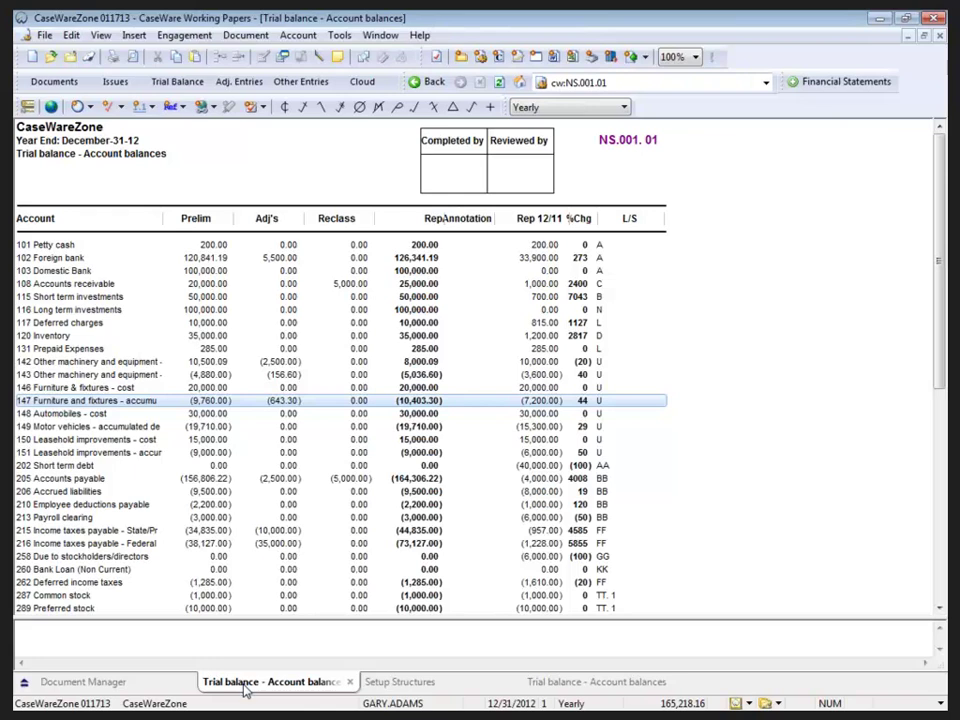
pyautogui.click(576, 684)
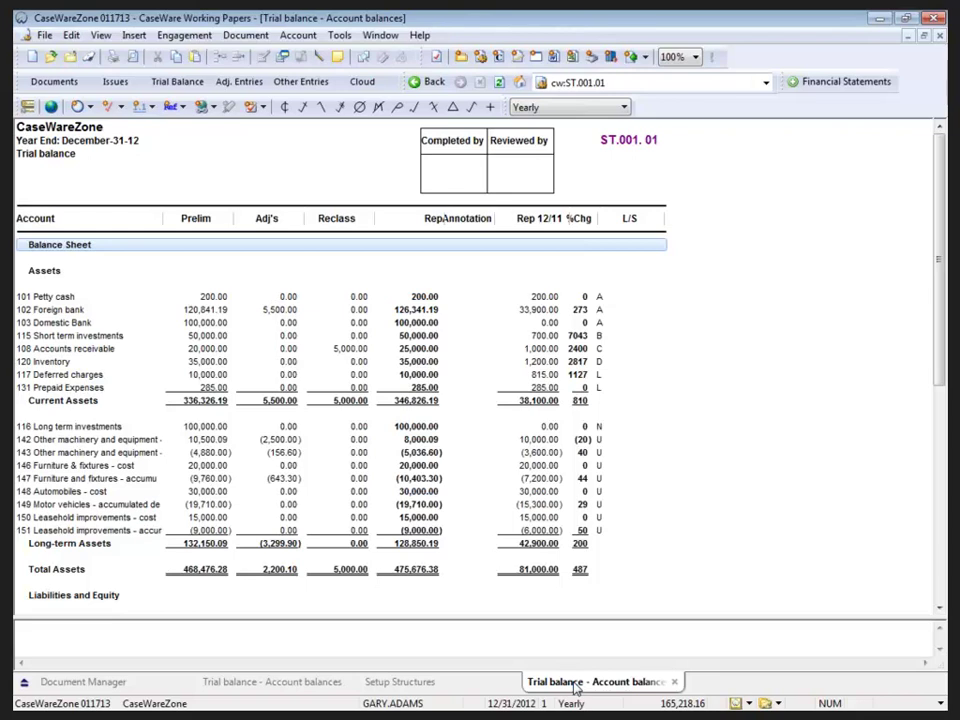
pyautogui.scroll(-5, 628, 548)
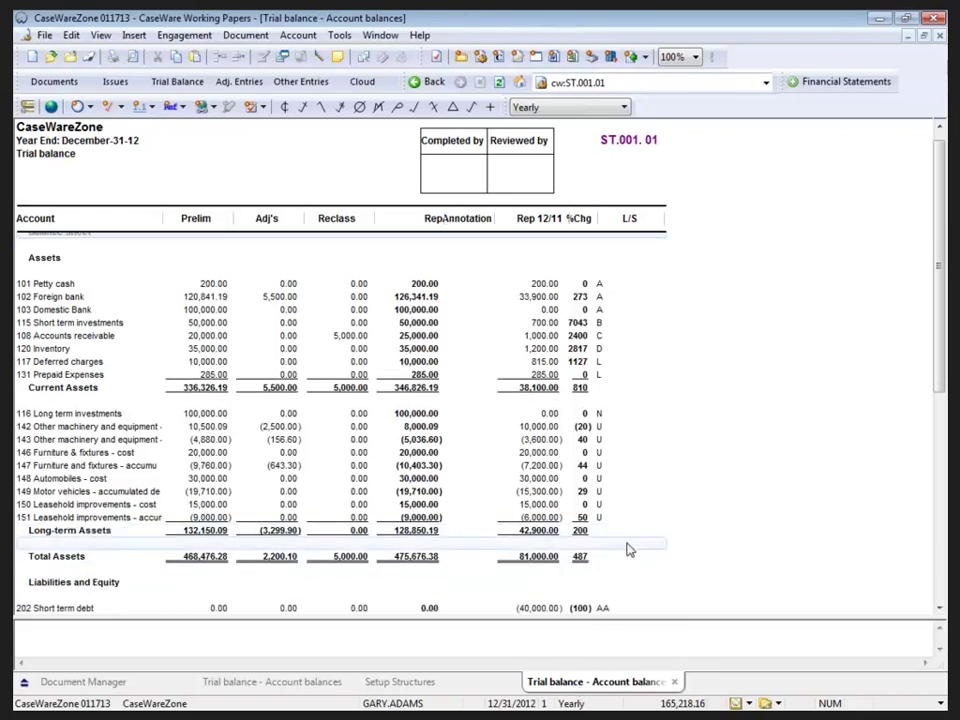
pyautogui.scroll(-3, 628, 548)
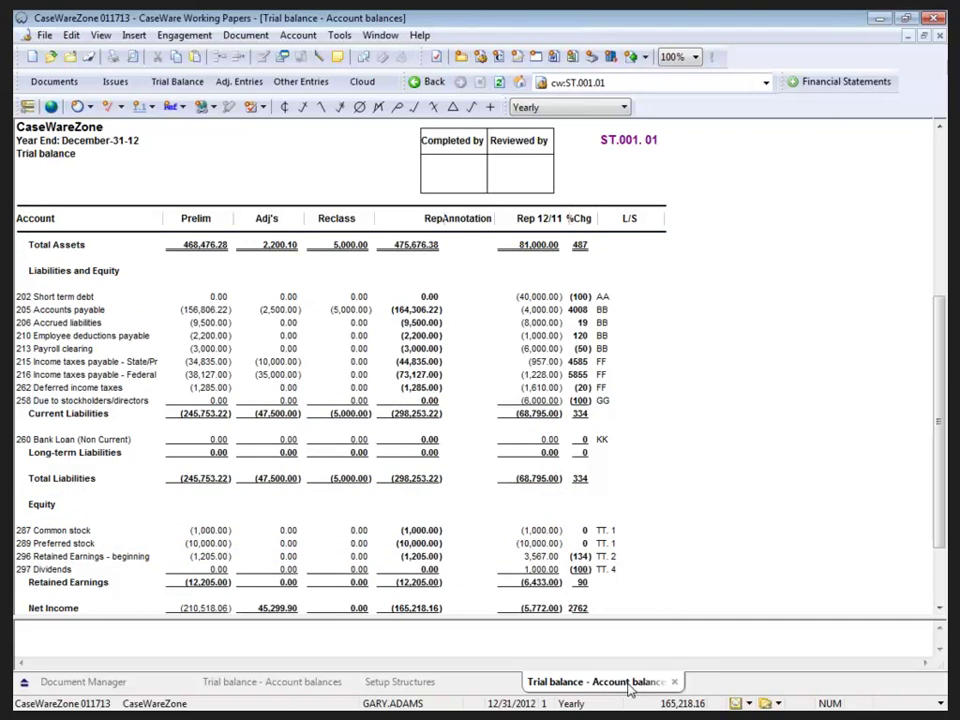
pyautogui.click(288, 681)
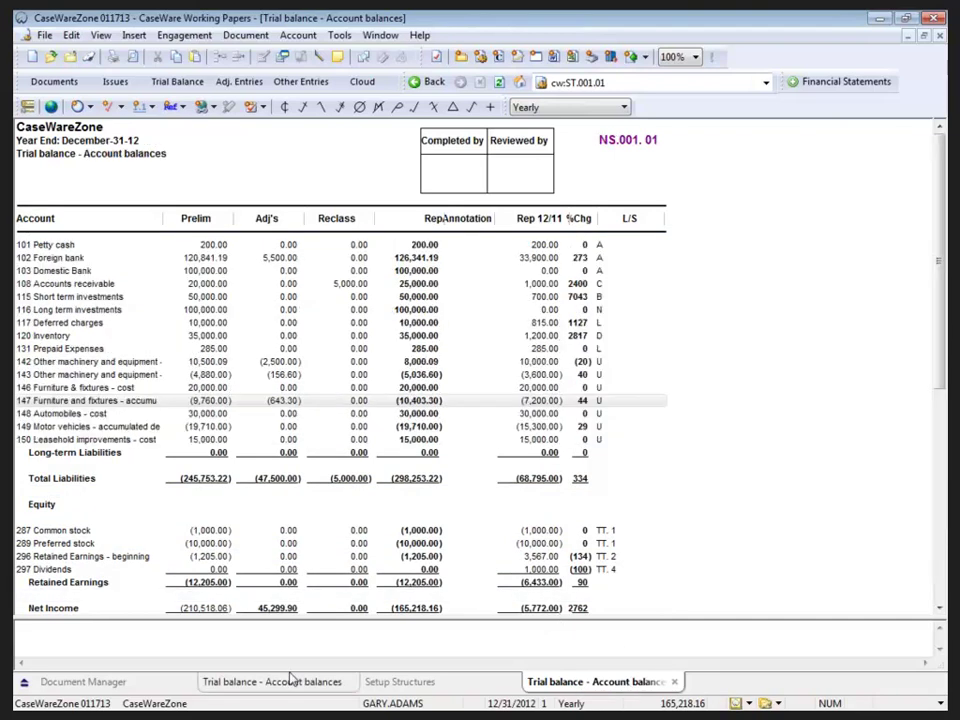
# Step: Switch NS.001.01's format to 'Account balances with group subtotals' in its Properties
pyautogui.rightClick(254, 404)
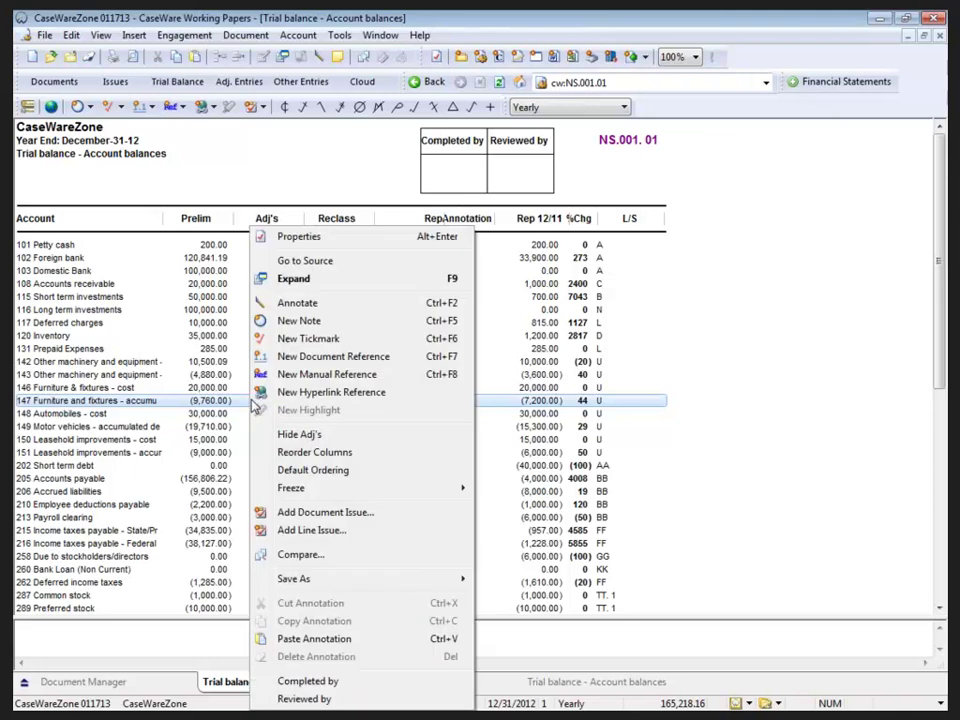
pyautogui.click(300, 240)
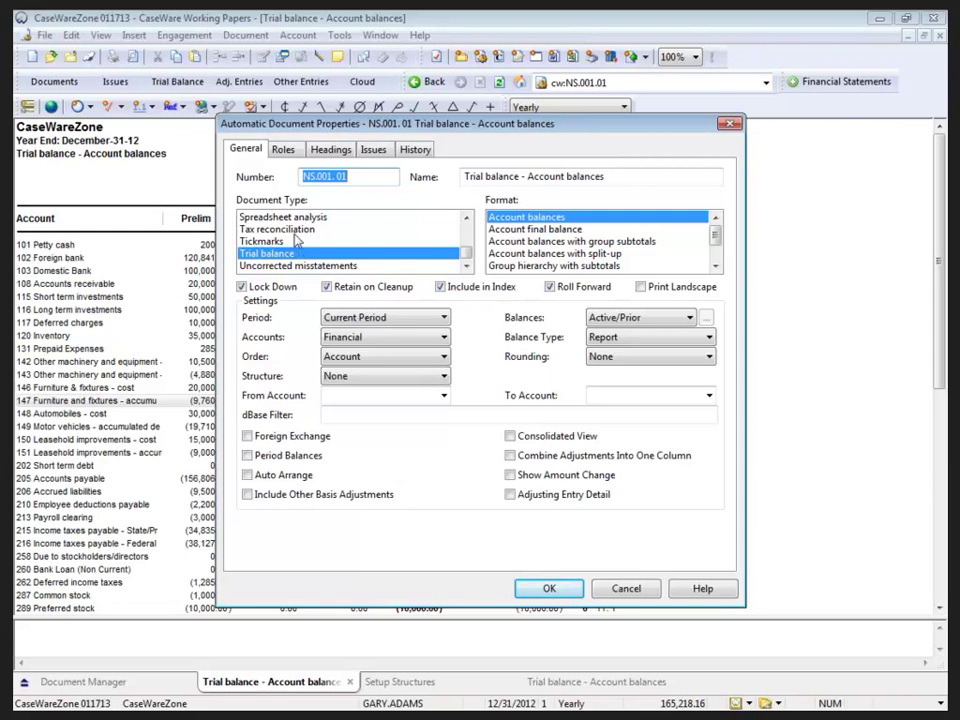
pyautogui.click(597, 243)
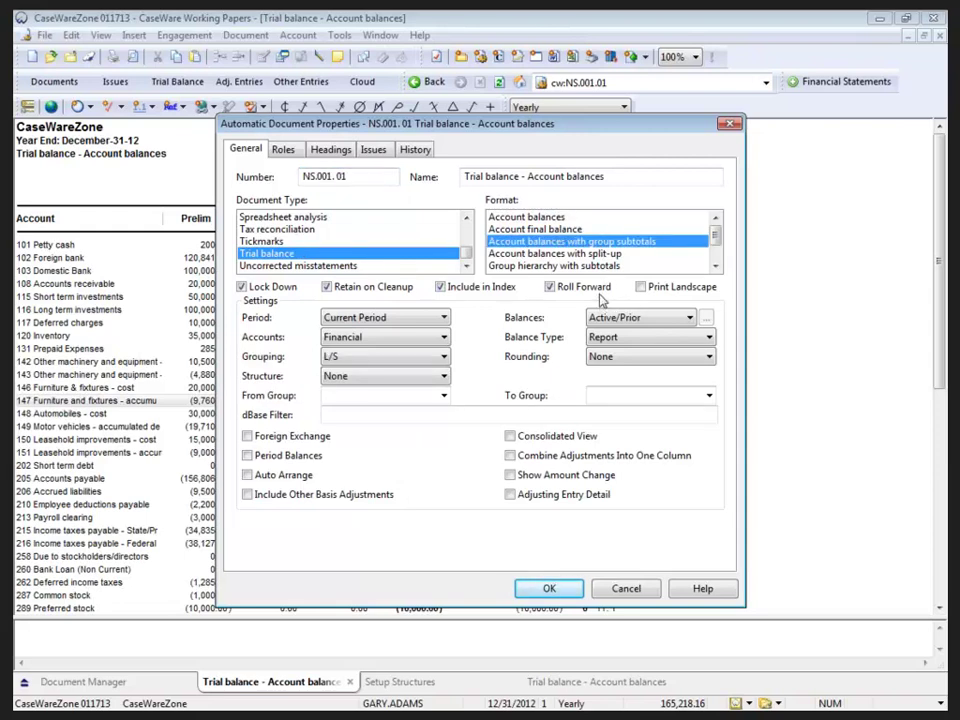
pyautogui.click(551, 588)
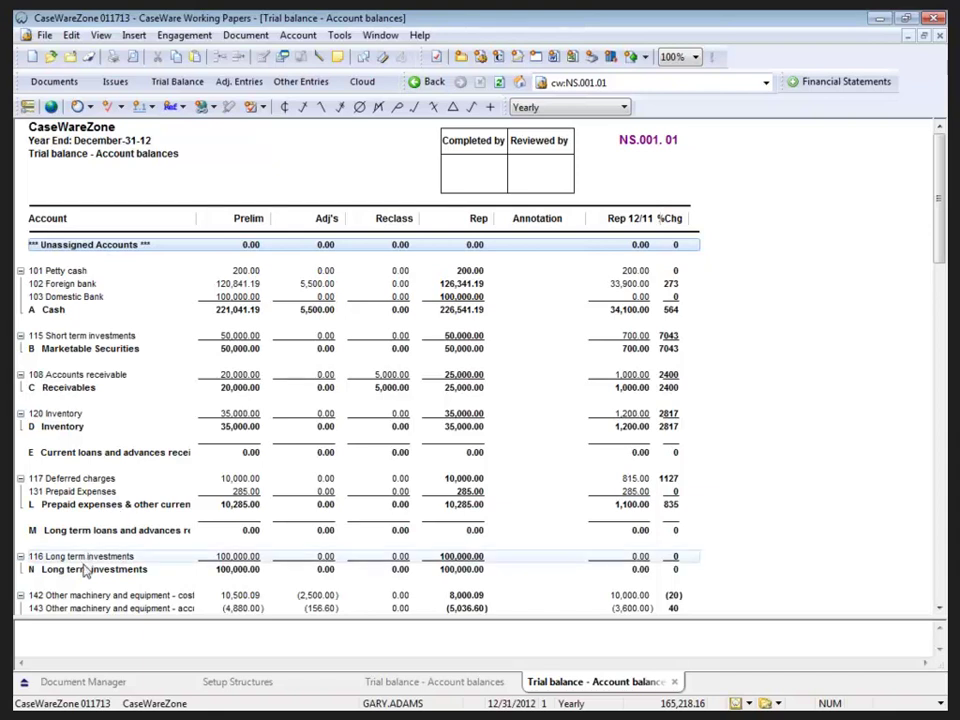
# Step: Return to the Setup Structures tab showing Structure 3's Section, Text, Net Income and Total rows
pyautogui.click(214, 682)
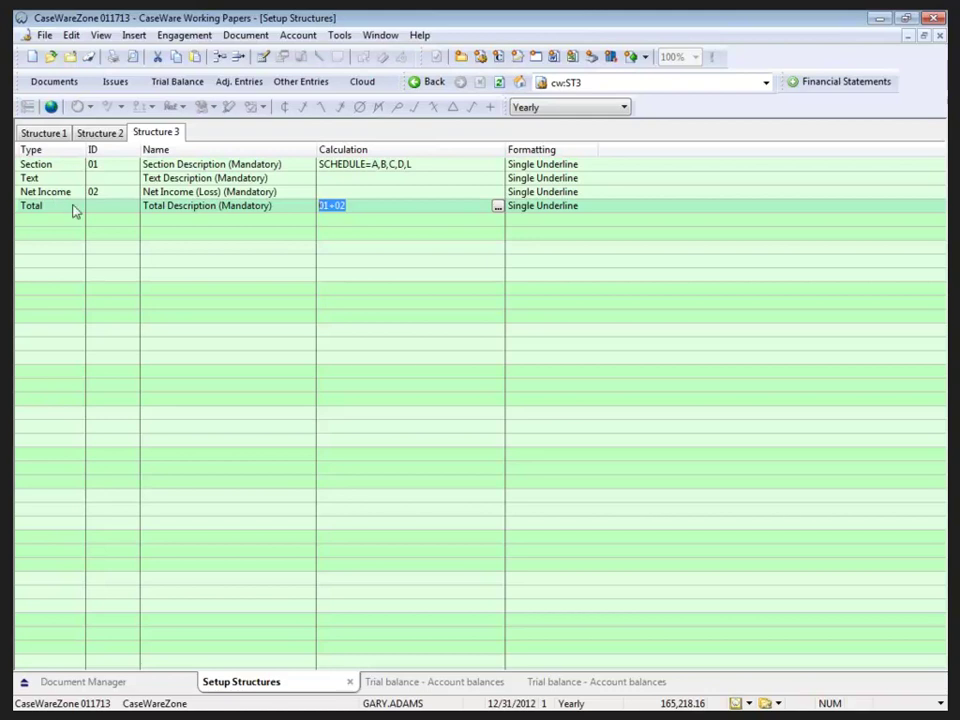
# Step: Keep the L/S mapping and tick group E so section 01's schedule reads A,B,C,D,E,L
pyautogui.moveTo(77, 215)
pyautogui.click(448, 160)
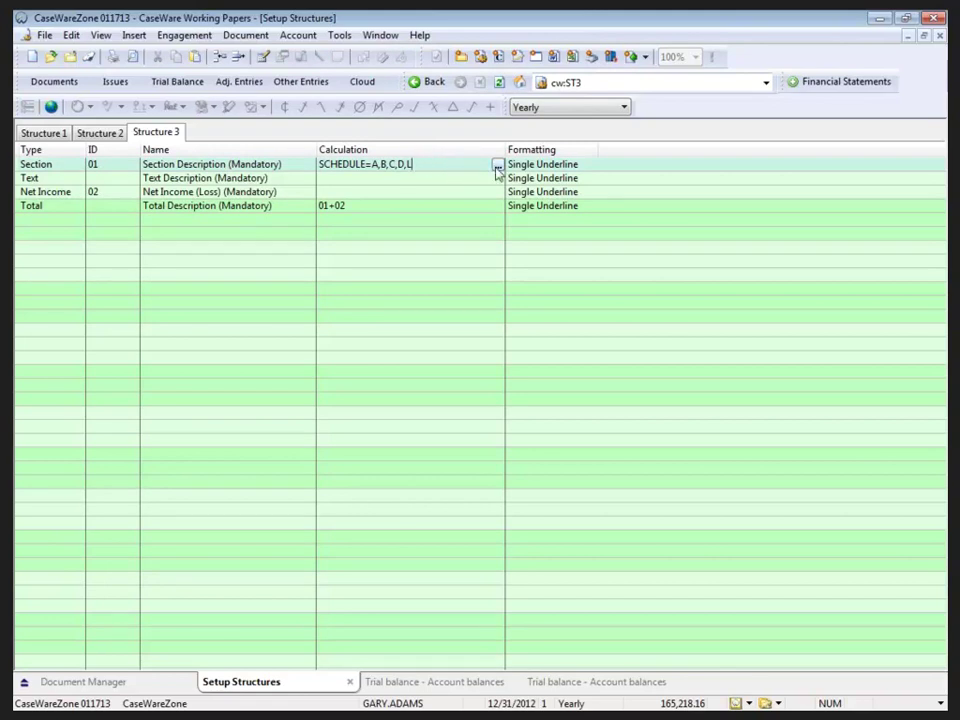
pyautogui.click(497, 168)
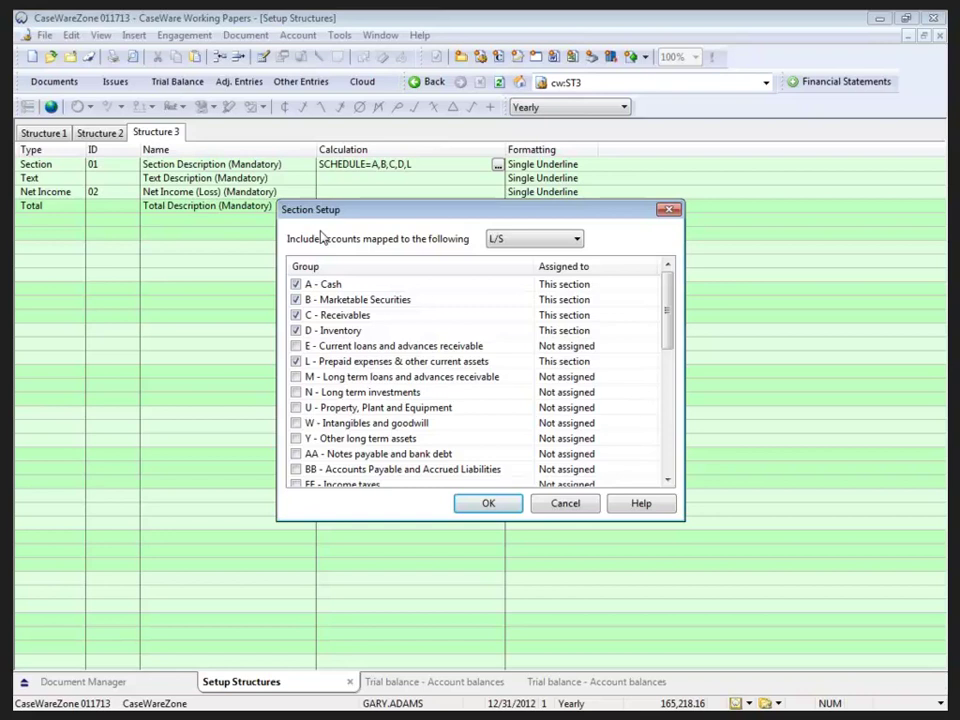
pyautogui.click(528, 242)
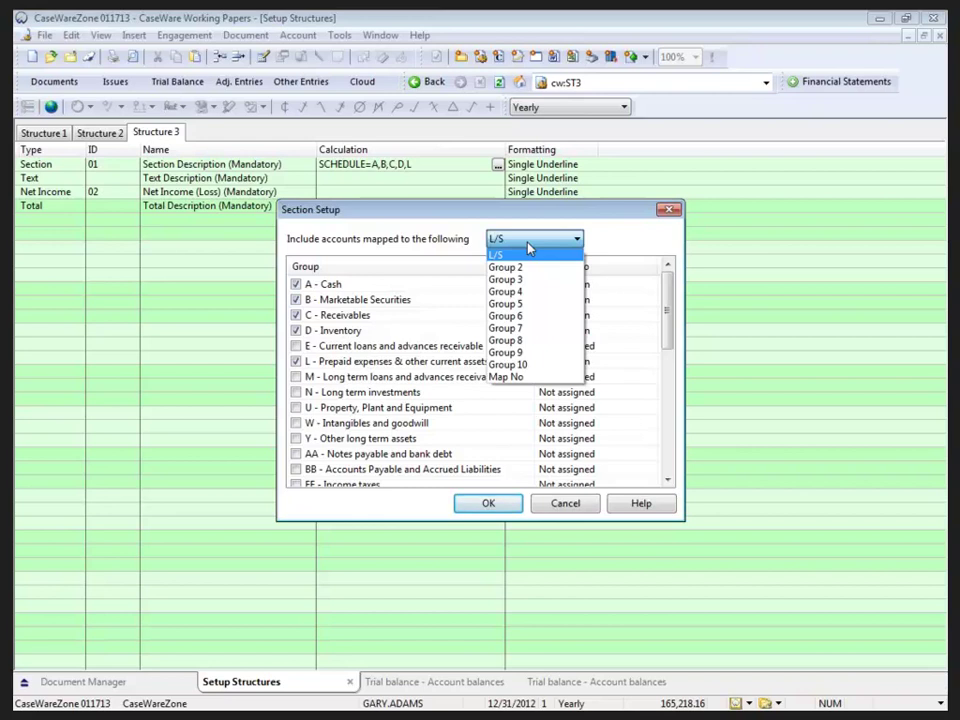
pyautogui.click(528, 244)
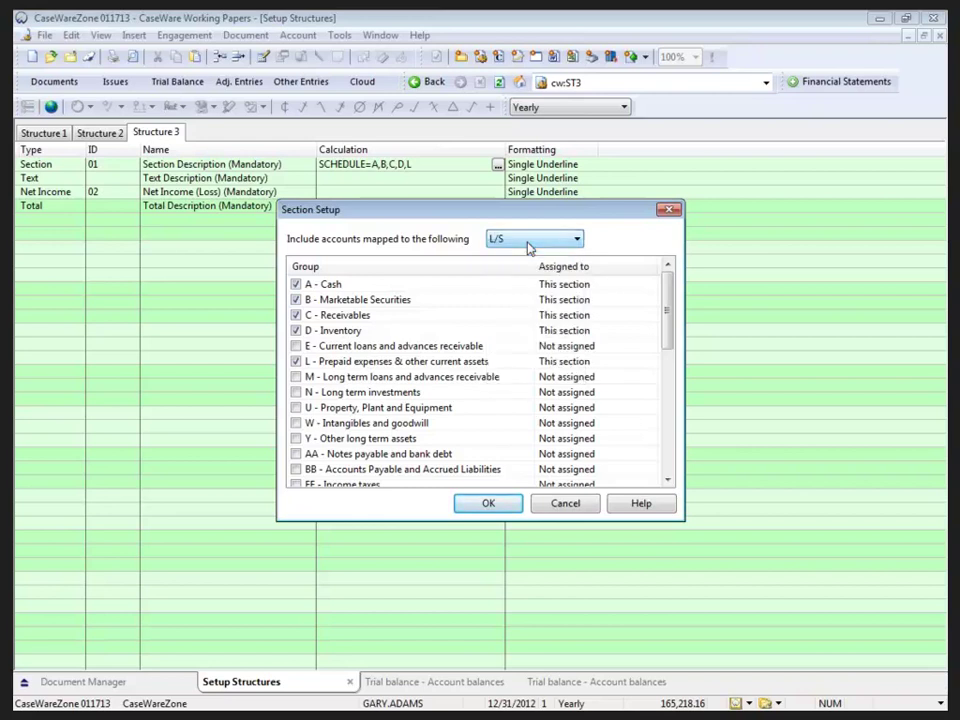
pyautogui.click(296, 315)
pyautogui.click(296, 346)
pyautogui.click(302, 377)
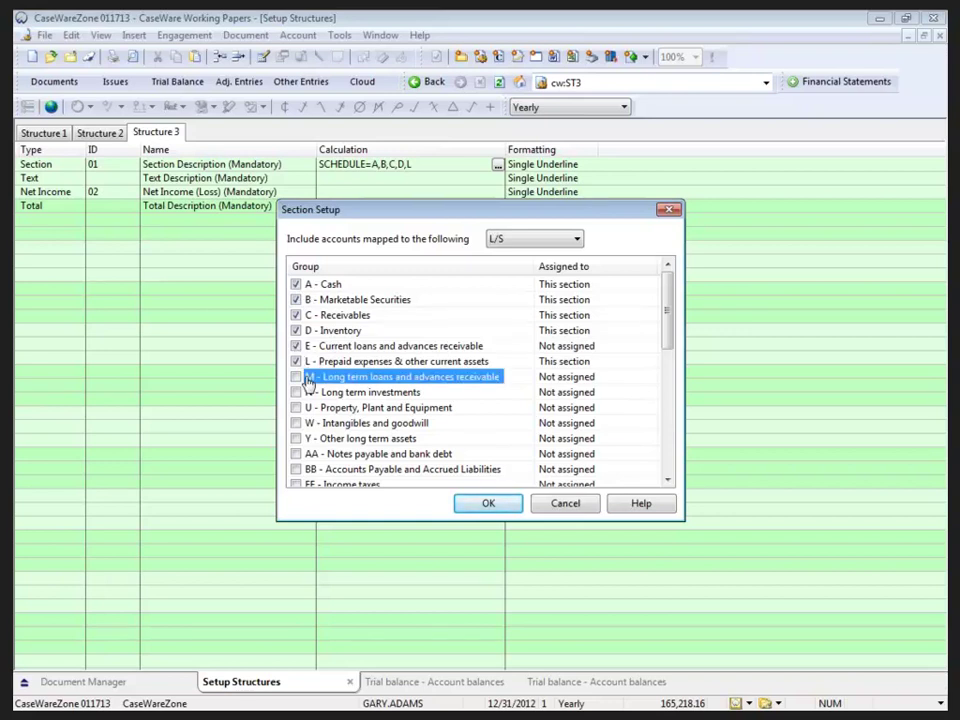
pyautogui.click(488, 505)
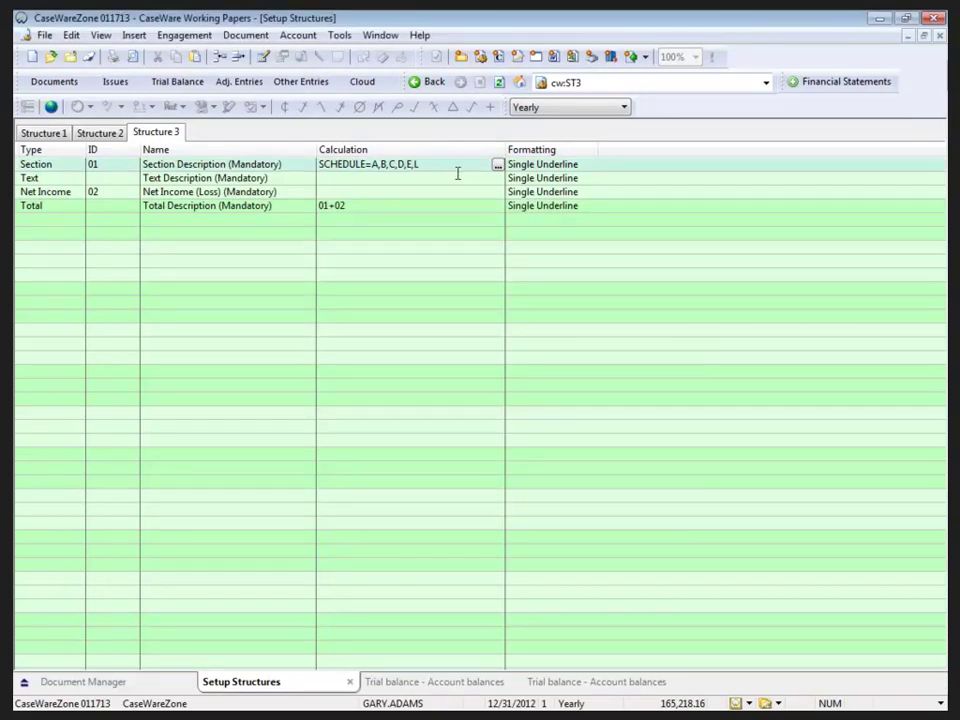
# Step: Keep Single Underline on the Section row and select the Total row's 01+02 calculation
pyautogui.click(588, 169)
pyautogui.click(589, 167)
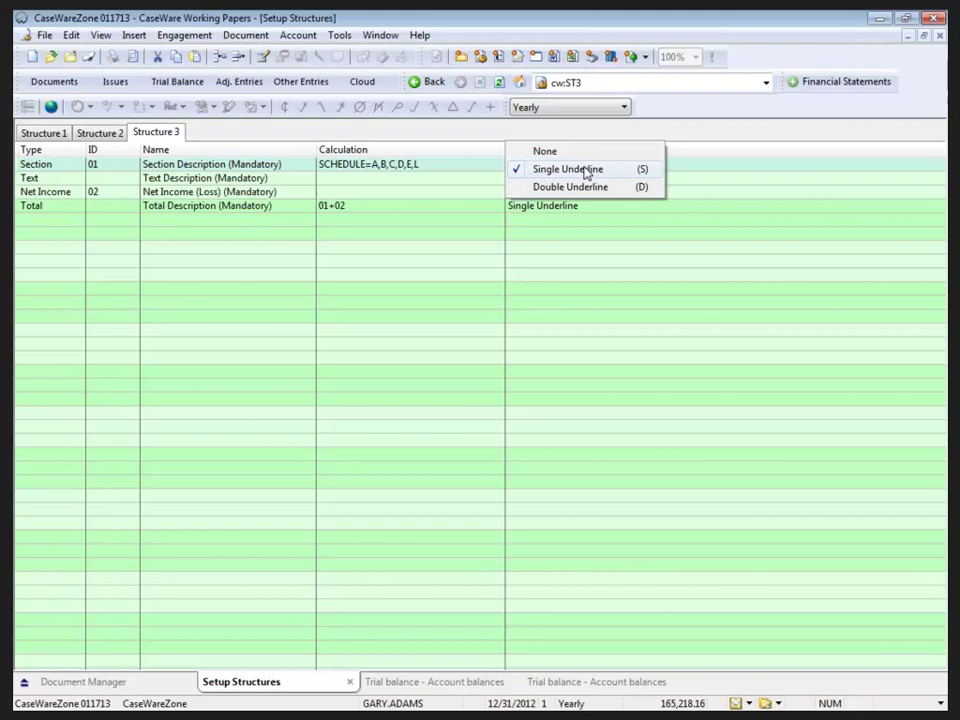
pyautogui.click(586, 170)
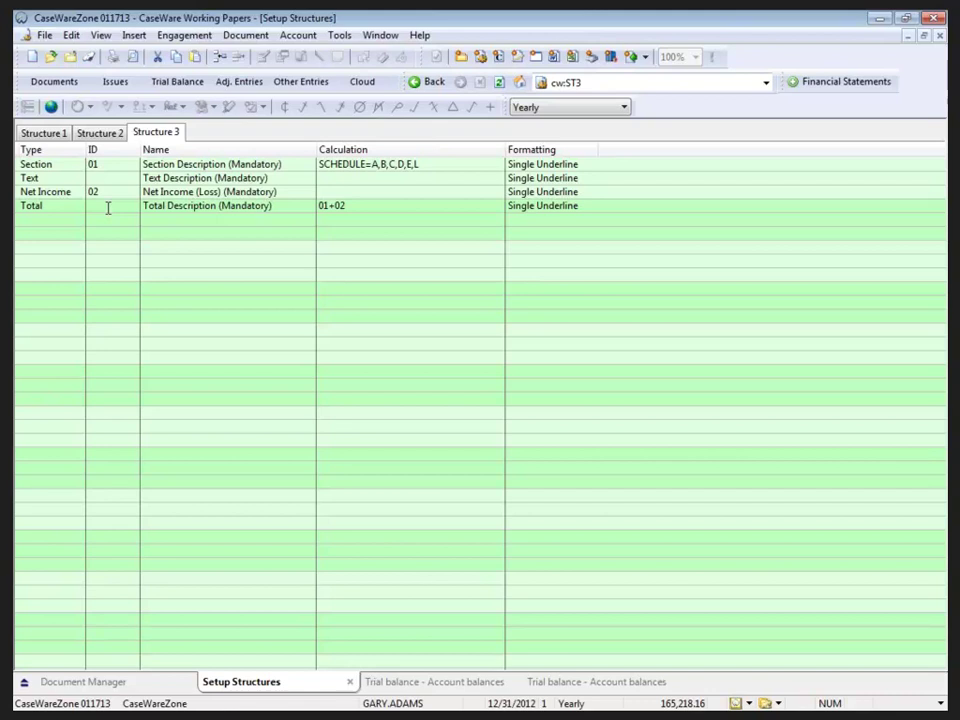
pyautogui.click(358, 204)
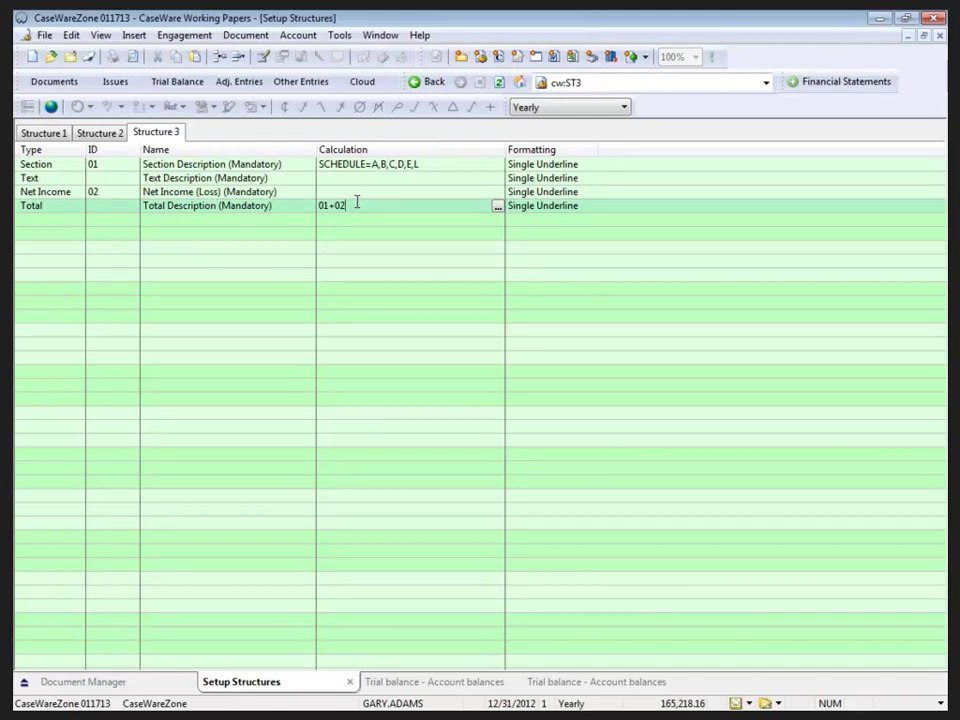
# Step: In Total Calculation, untick and re-tick 02 Net Income so items 01 and 02 are both summed
pyautogui.click(497, 206)
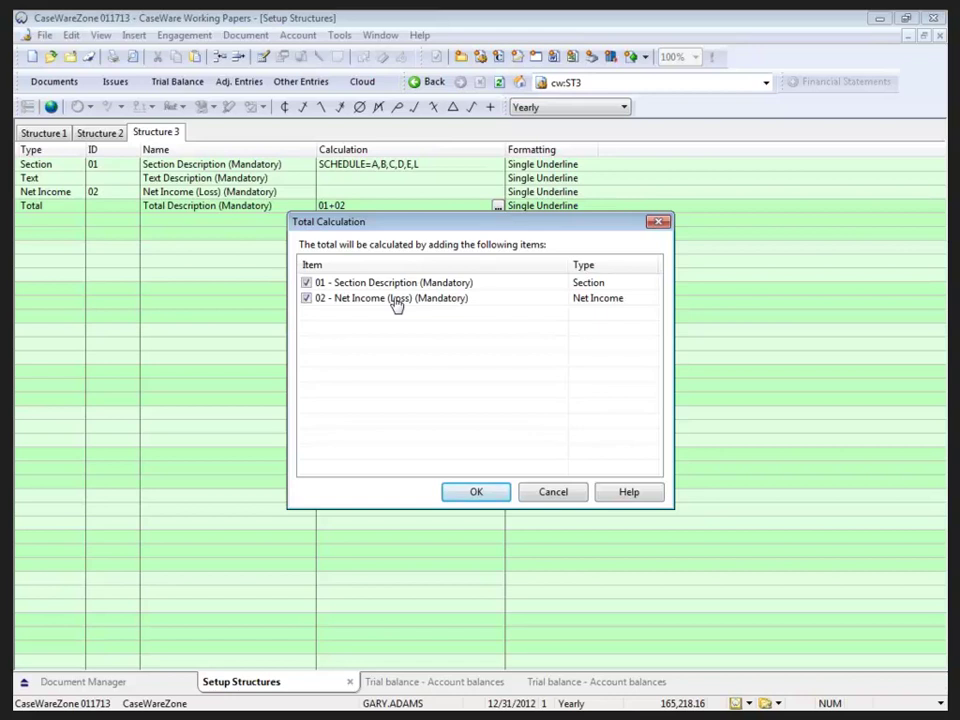
pyautogui.click(321, 285)
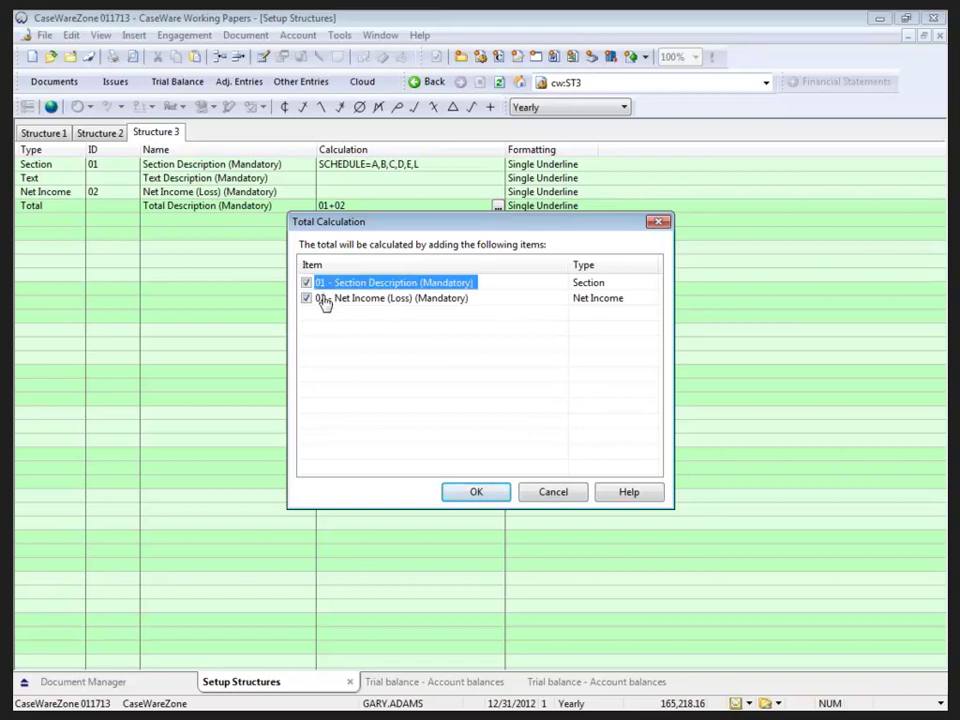
pyautogui.click(326, 300)
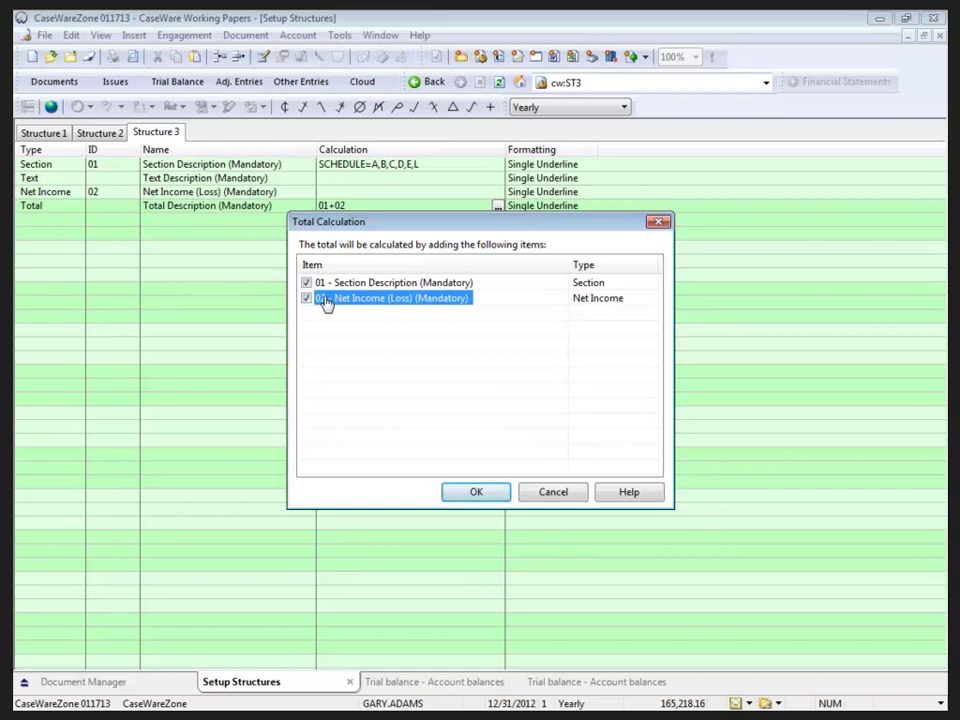
pyautogui.click(306, 298)
pyautogui.click(307, 297)
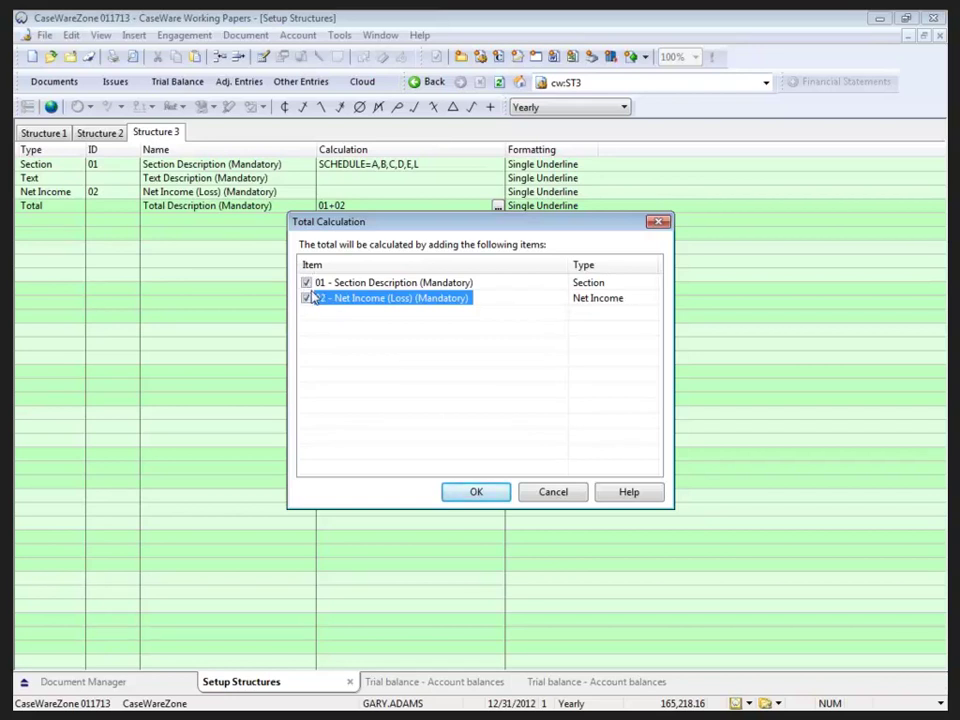
# Step: Close Total Calculation unchanged and set the Total row's formatting to Single Underline
pyautogui.click(552, 492)
pyautogui.click(550, 213)
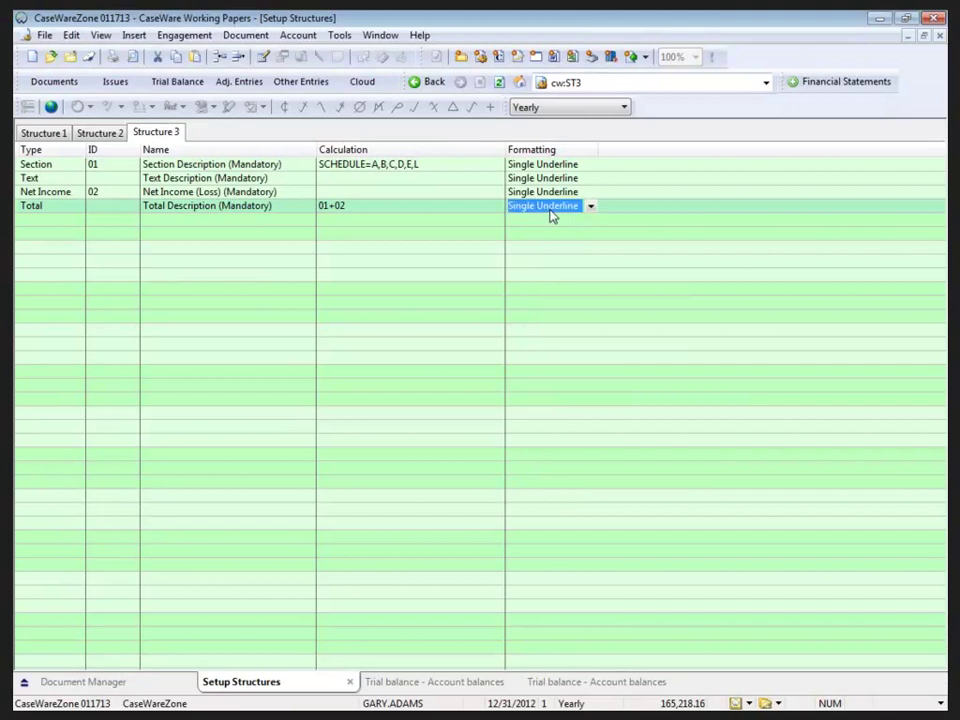
pyautogui.click(552, 216)
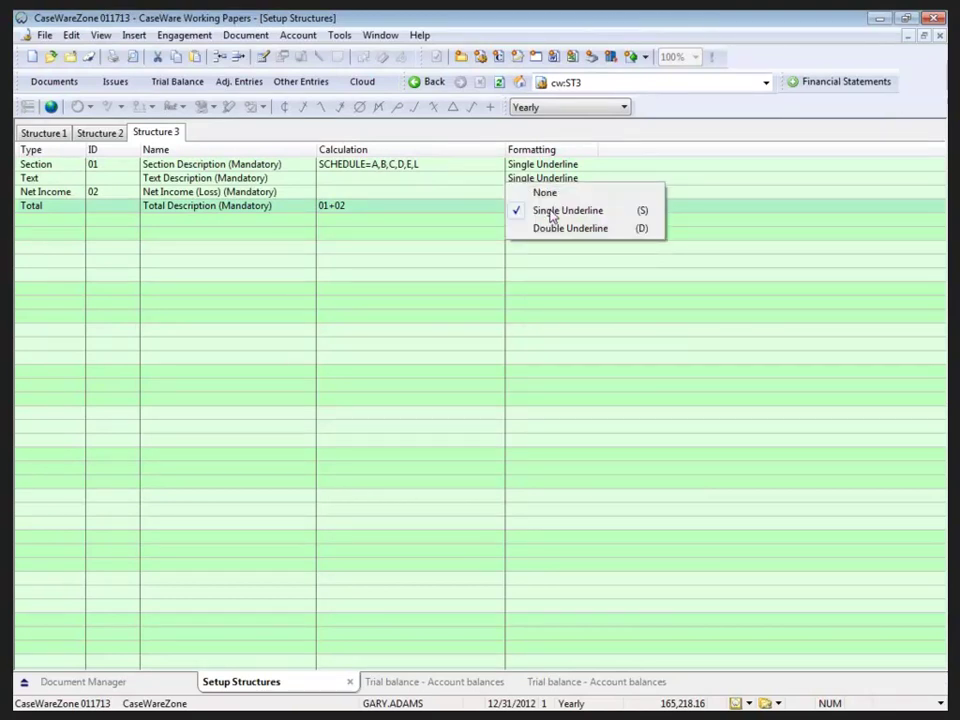
pyautogui.click(552, 211)
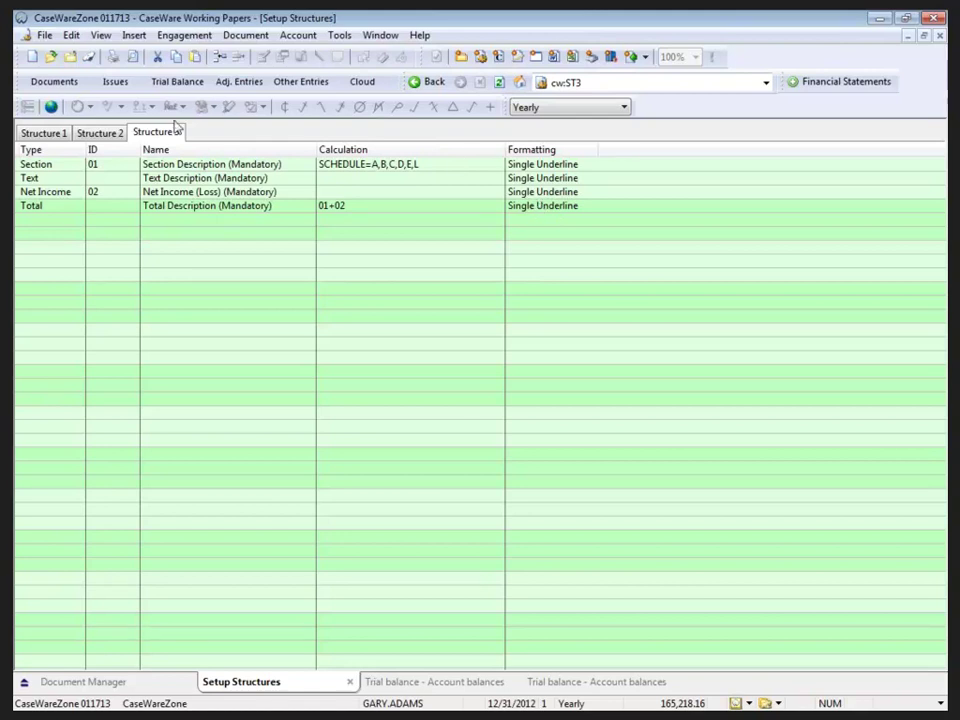
# Step: On Structure 1, make the first row a Text row with ID 01 named 'Baolance Sheet'
pyautogui.click(59, 134)
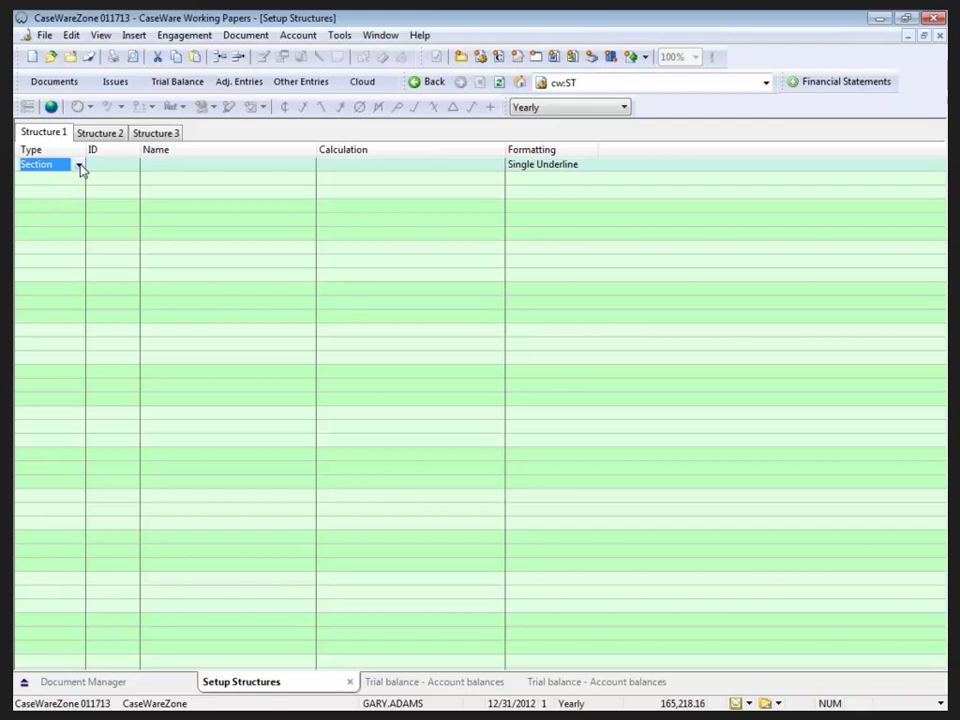
pyautogui.click(81, 167)
pyautogui.click(45, 184)
pyautogui.click(92, 167)
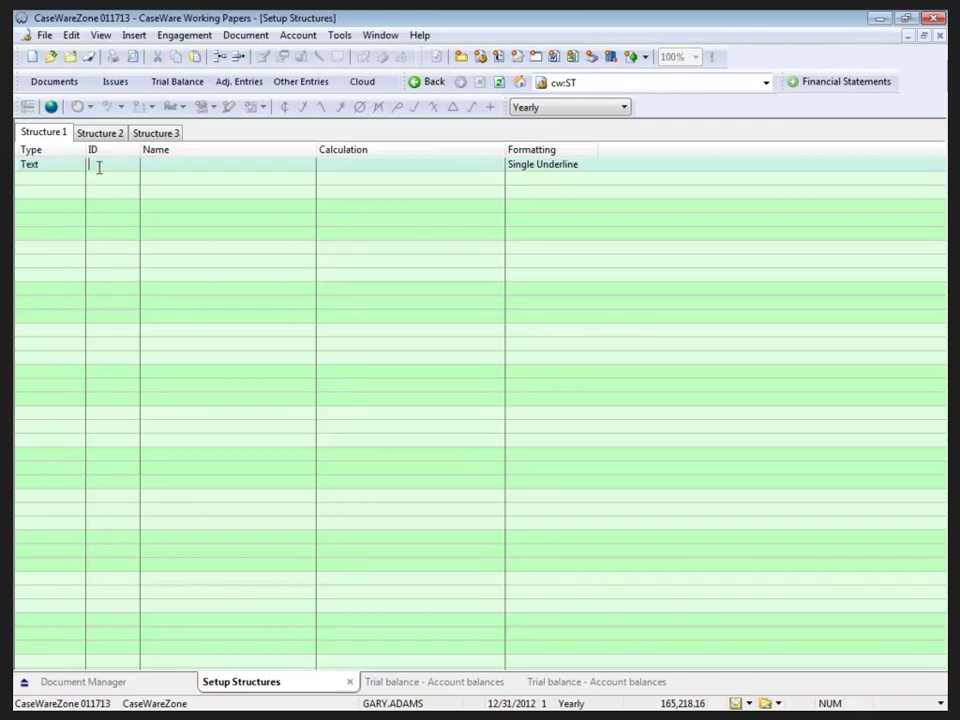
pyautogui.write('01')
pyautogui.press('Tab')
pyautogui.write('Baolance Sheet')
pyautogui.press('Tab')
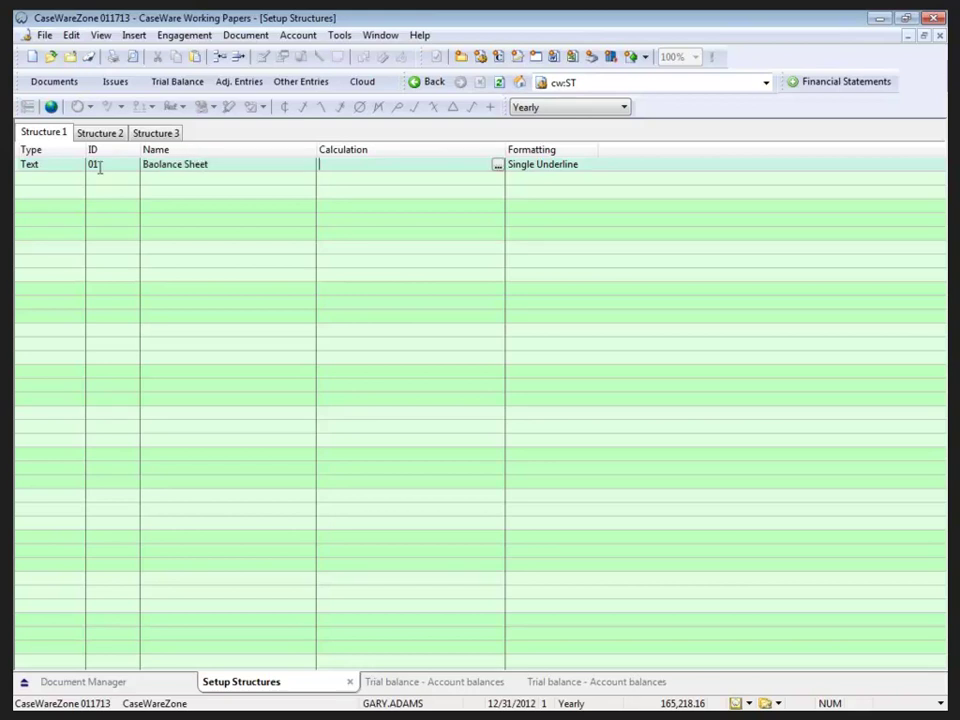
pyautogui.press('Tab')
# Step: Add Text row 01.01 named 'Assets', correcting the 'Asets' typo
pyautogui.press('Tab')
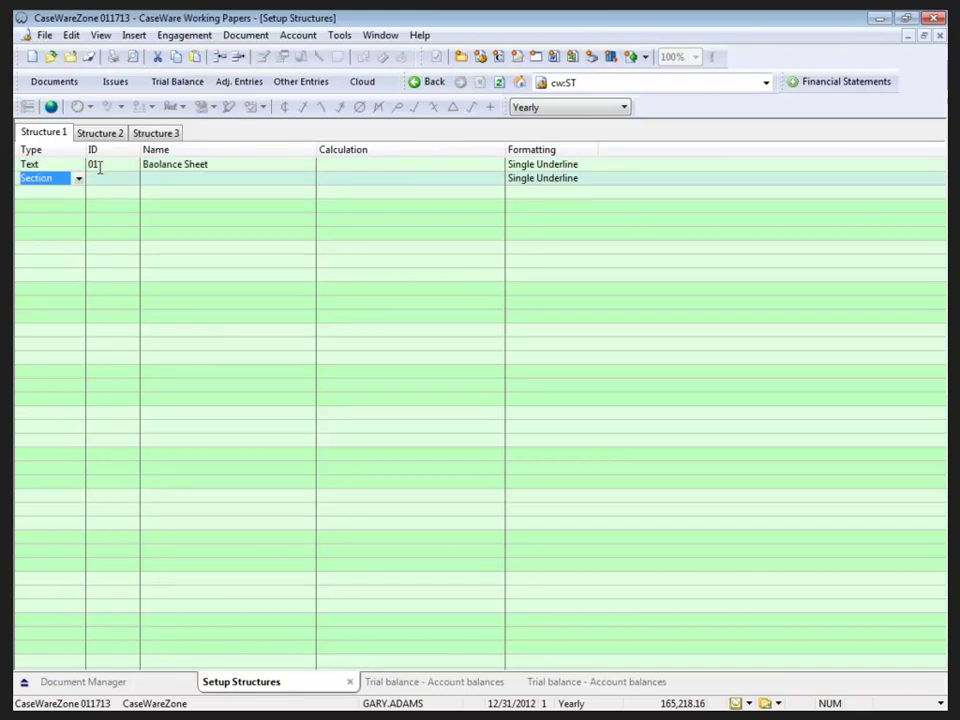
pyautogui.press('t')
pyautogui.press('Tab')
pyautogui.write('01.01')
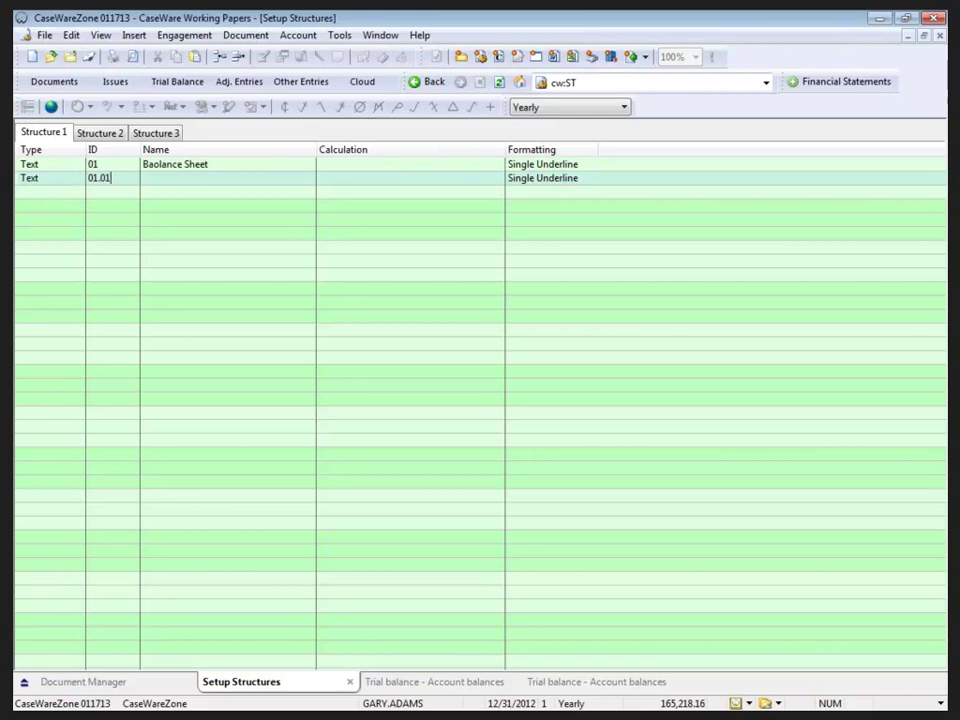
pyautogui.press('Tab')
pyautogui.write('Asets')
pyautogui.click(153, 178)
pyautogui.write('s')
pyautogui.press('Tab')
pyautogui.press('Tab')
pyautogui.press('Tab')
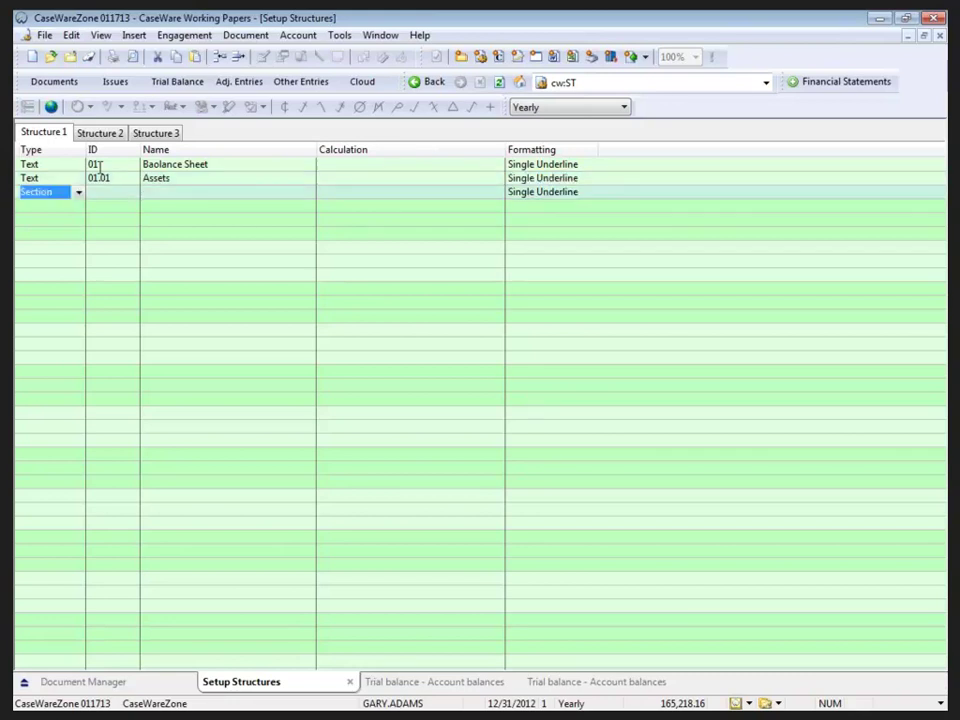
# Step: Add Section row 01.01.01 named 'Current assets'
pyautogui.press('Tab')
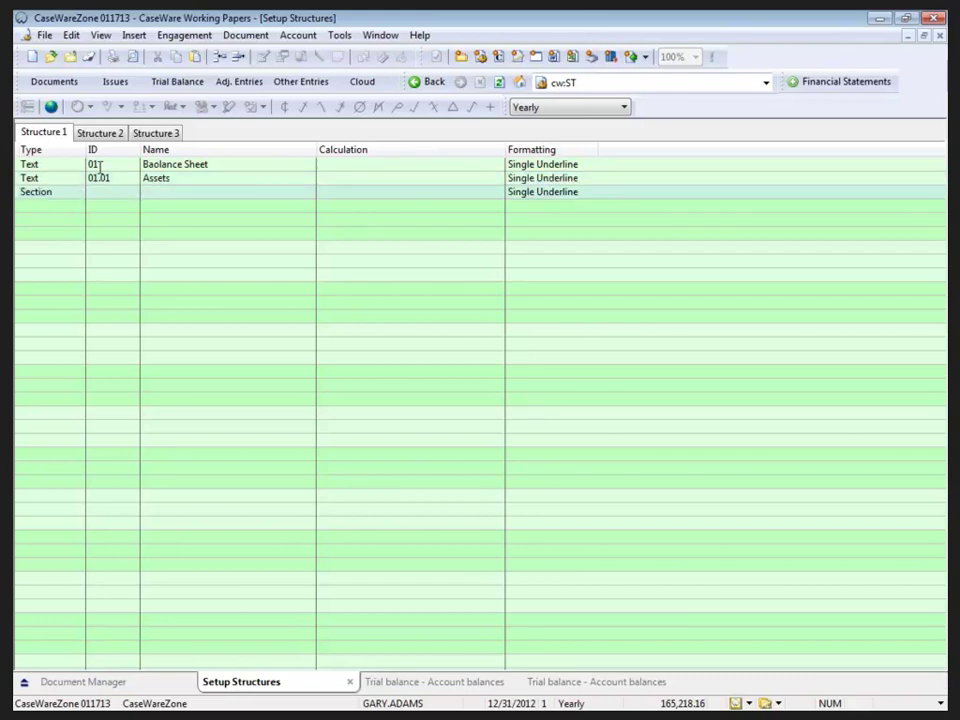
pyautogui.write('01.01.01')
pyautogui.press('Tab')
pyautogui.write('Current assets')
pyautogui.press('Tab')
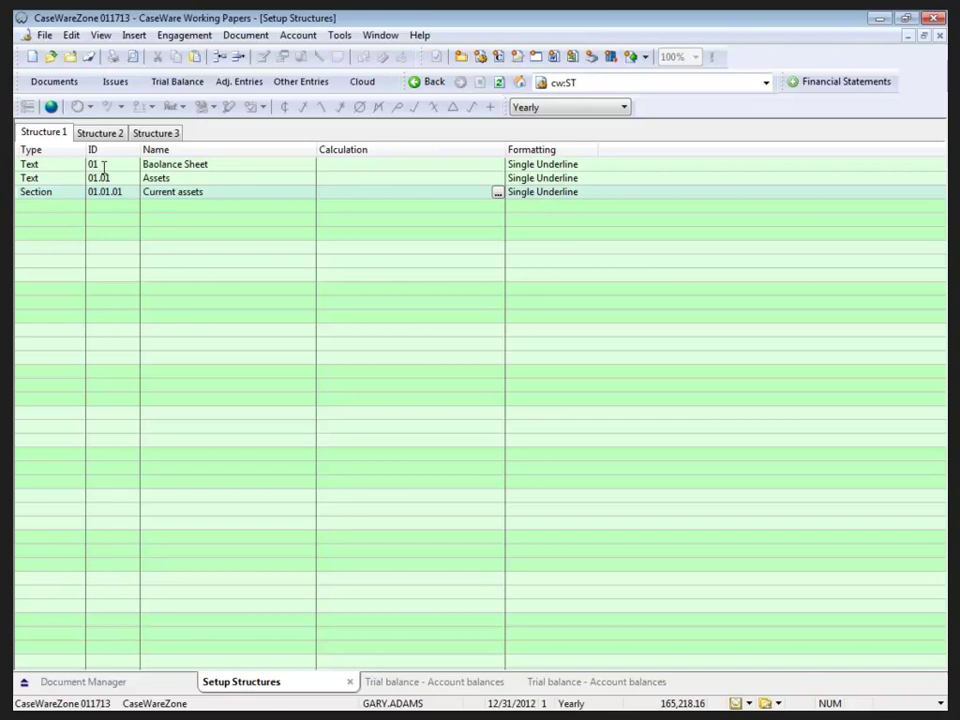
# Step: Map Current assets to groups A, B, C, D, E and L in Section Setup
pyautogui.click(497, 193)
pyautogui.click(296, 285)
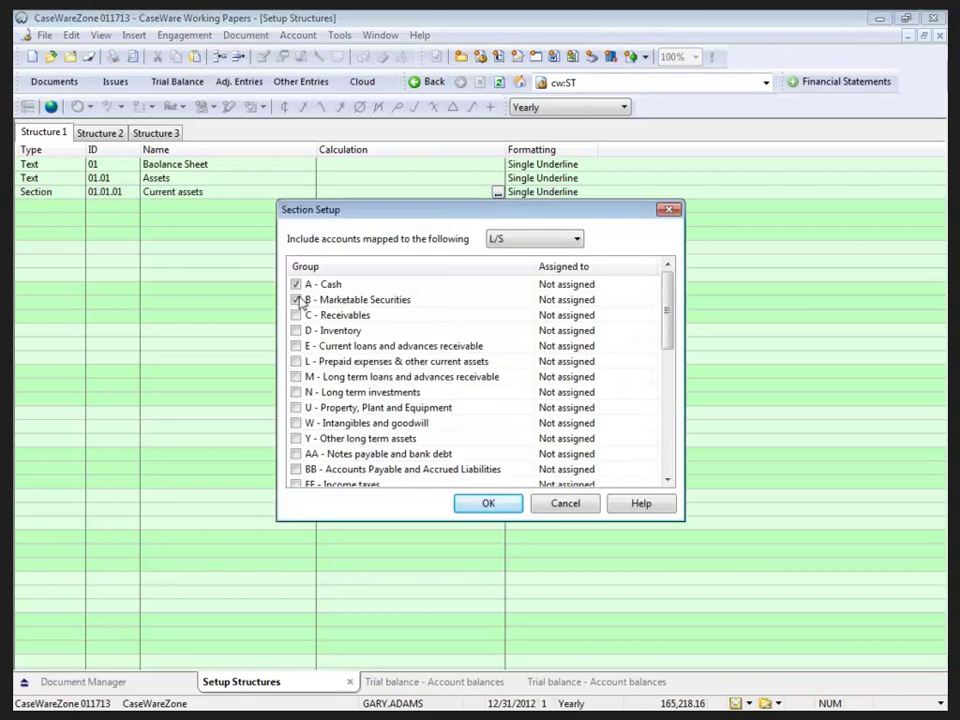
pyautogui.click(297, 315)
pyautogui.click(297, 331)
pyautogui.click(297, 346)
pyautogui.click(296, 362)
pyautogui.click(500, 507)
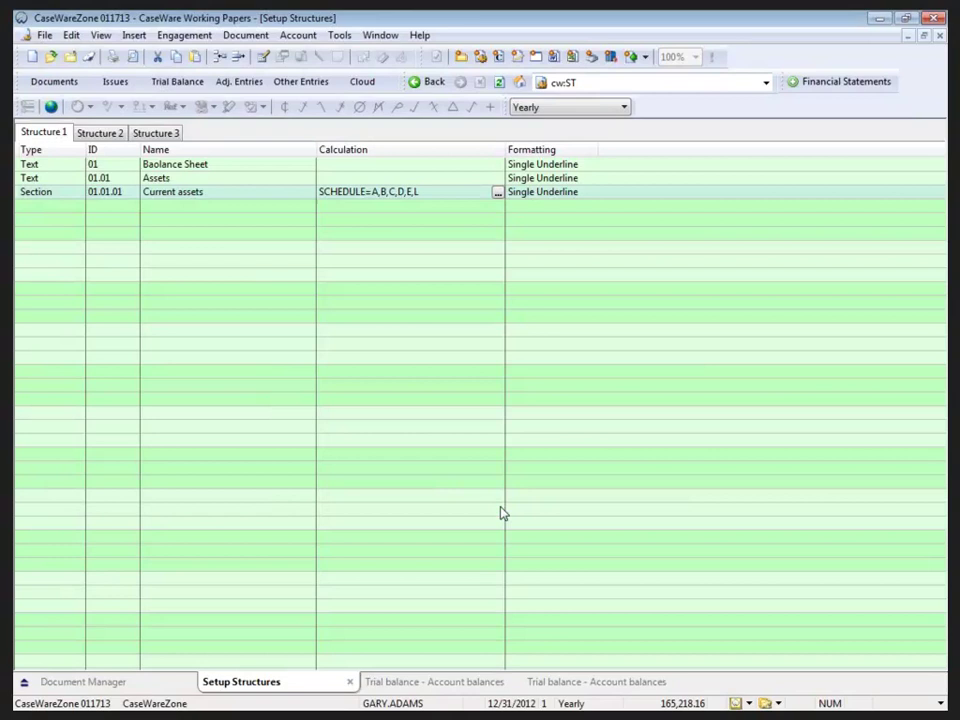
# Step: Add Section row 01.01.02 named 'Long term-assets'
pyautogui.click(57, 207)
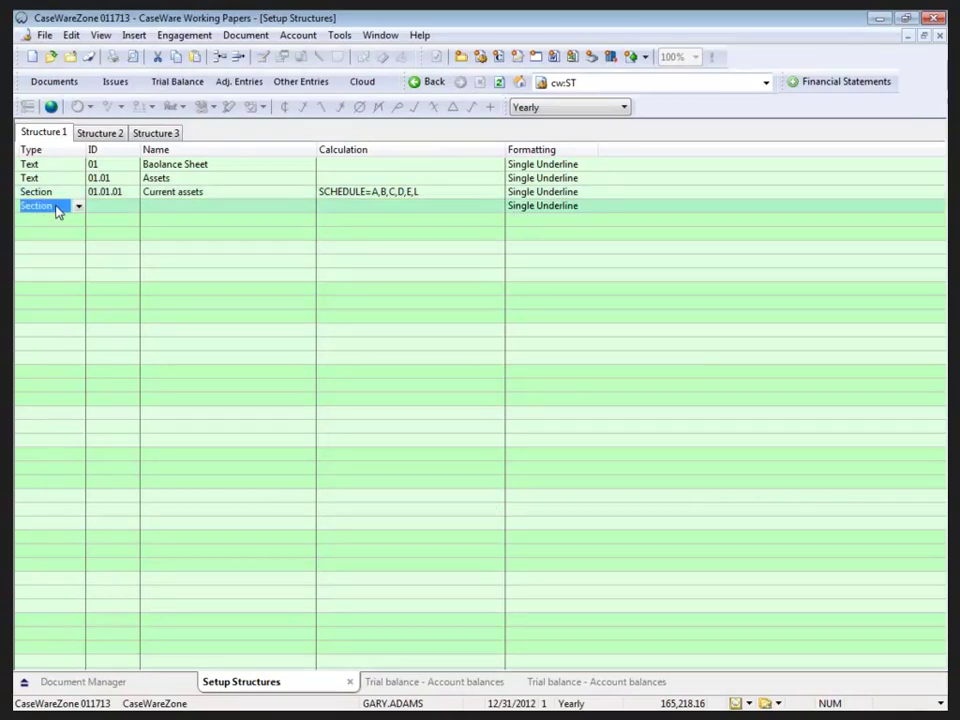
pyautogui.press('Tab')
pyautogui.write('01.01.02')
pyautogui.press('Tab')
pyautogui.write('Long')
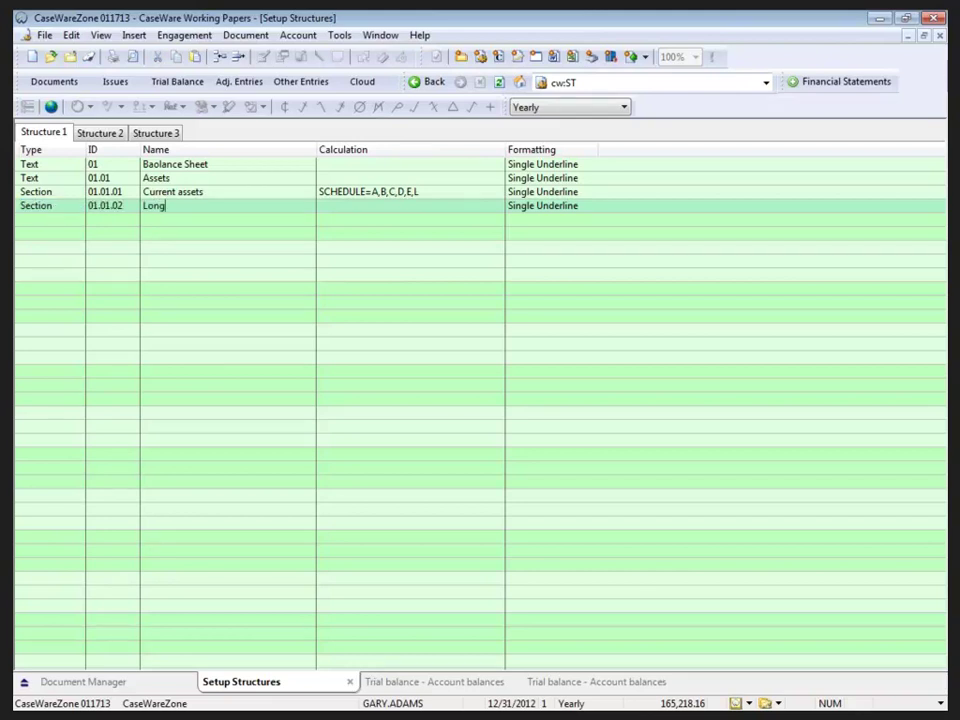
pyautogui.write(' term-assets')
pyautogui.press('Tab')
# Step: Map Long term-assets to groups M, N and U, giving SCHEDULE=M,N,U
pyautogui.click(498, 206)
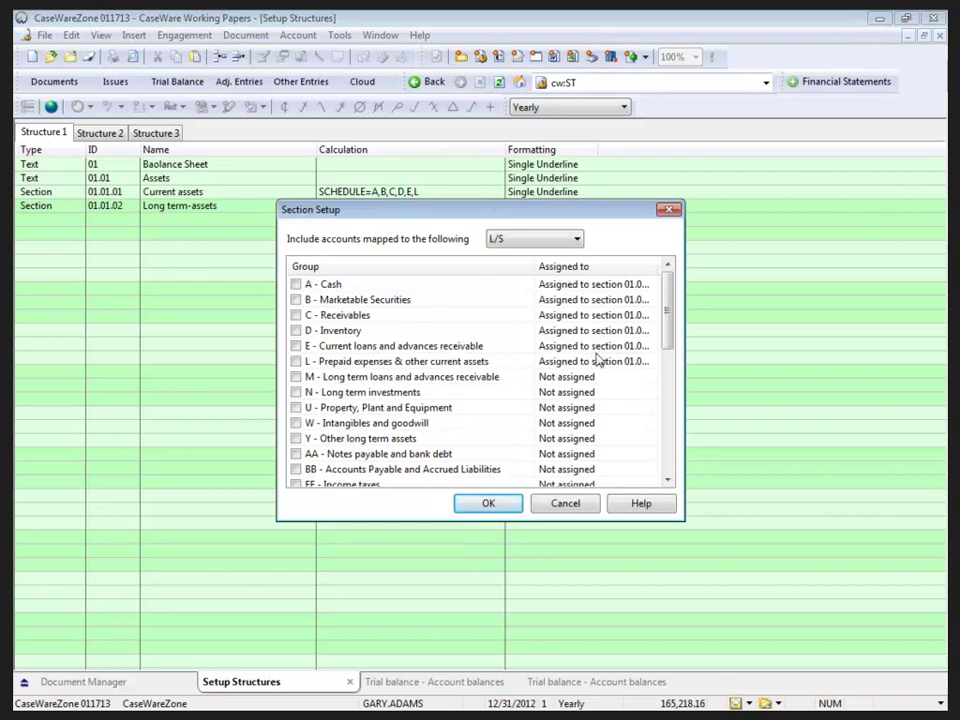
pyautogui.click(296, 377)
pyautogui.click(296, 392)
pyautogui.click(296, 408)
pyautogui.click(487, 505)
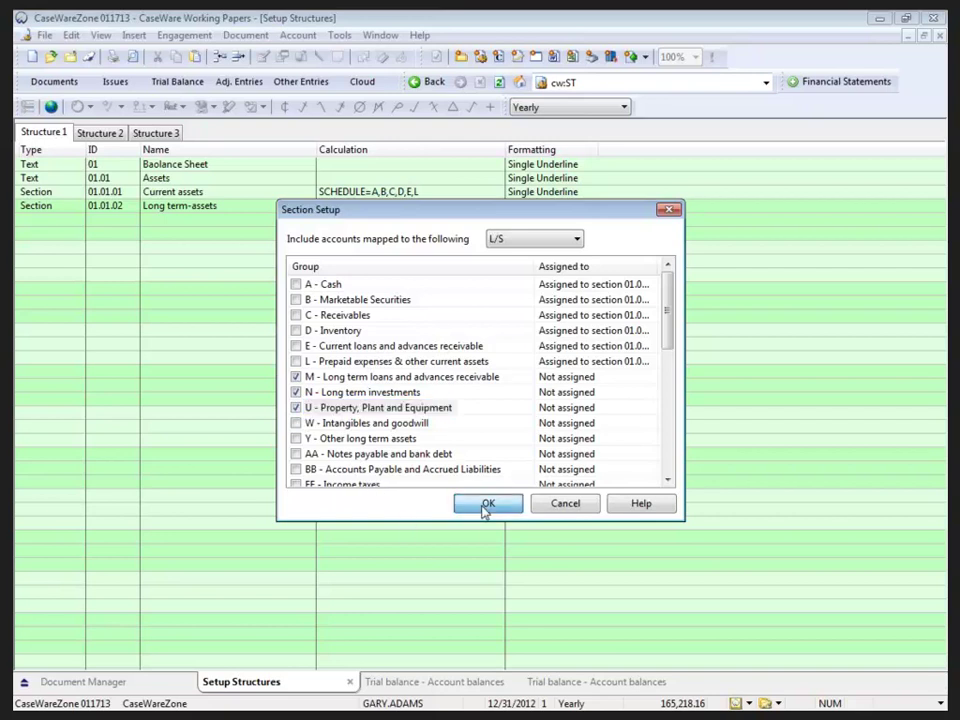
pyautogui.click(28, 220)
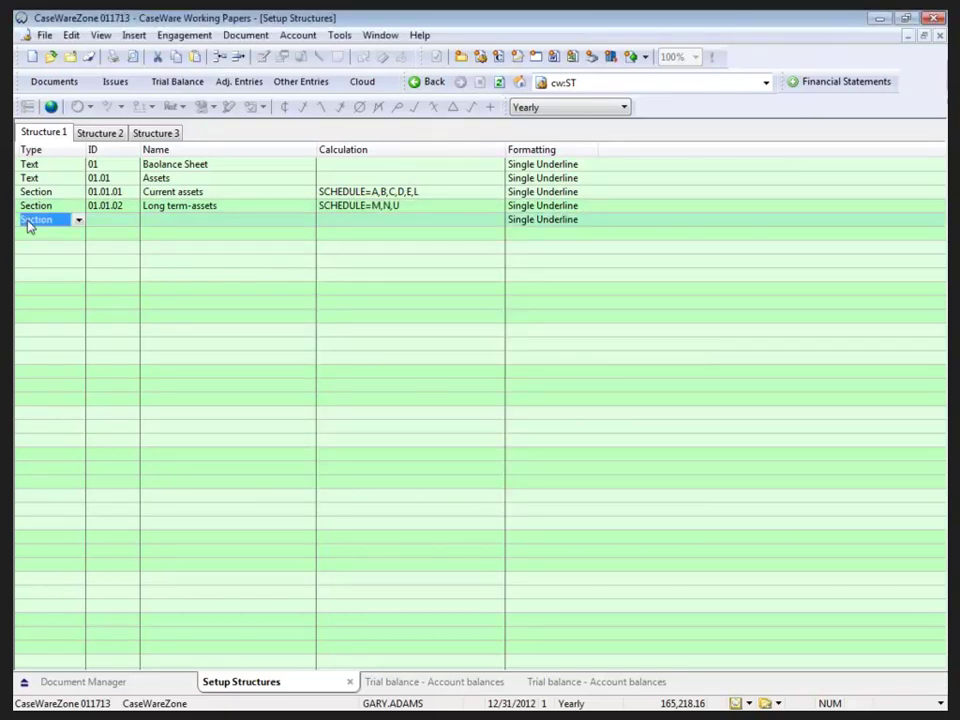
# Step: Add section 01.01.03 Restricted assets with no schedule groups mapped
pyautogui.click(98, 221)
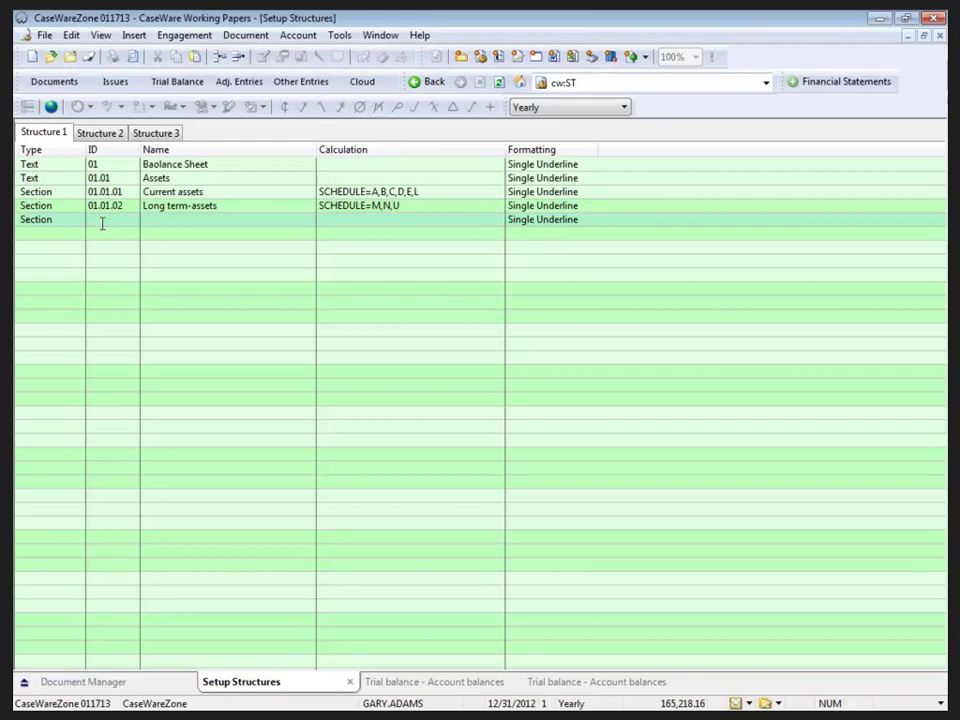
pyautogui.write('01.01.03')
pyautogui.press('Tab')
pyautogui.write('Restricted as')
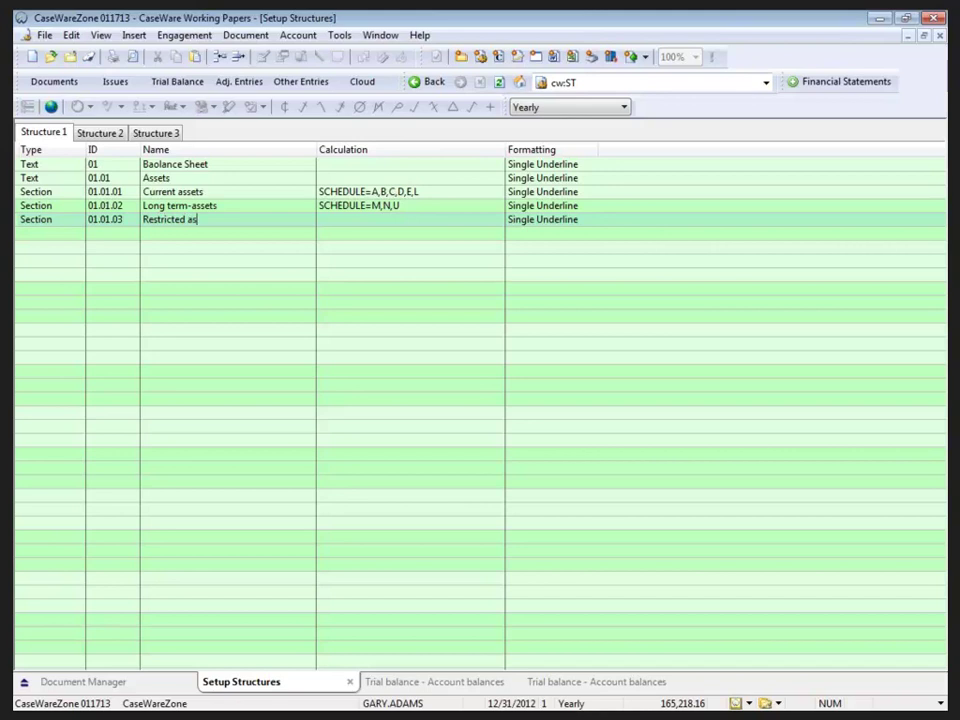
pyautogui.write('sets')
pyautogui.press('Tab')
pyautogui.click(497, 220)
pyautogui.click(424, 454)
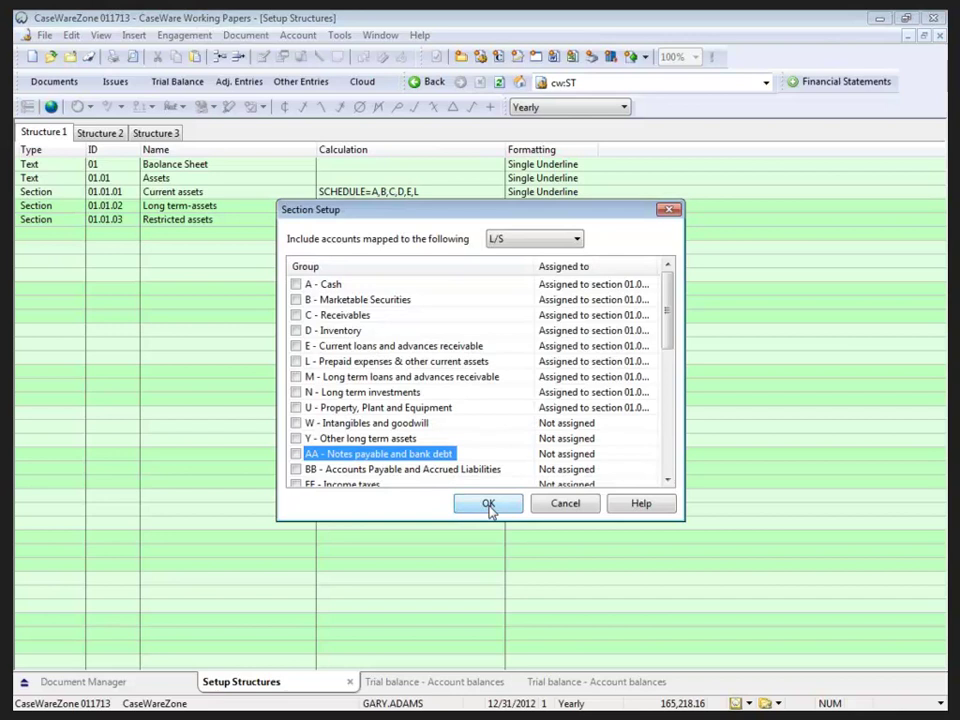
pyautogui.click(488, 505)
# Step: Add section 01.01.04 Other Assets mapped to schedules W and Y (intangibles, other long-term assets)
pyautogui.press('Return')
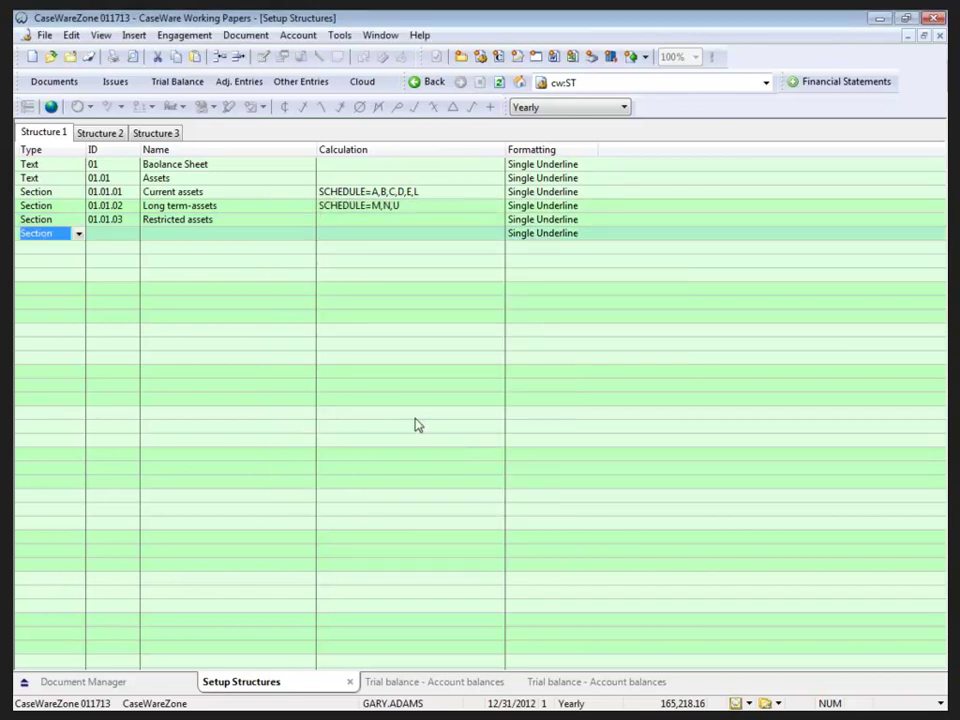
pyautogui.click(122, 234)
pyautogui.write('01.01.0')
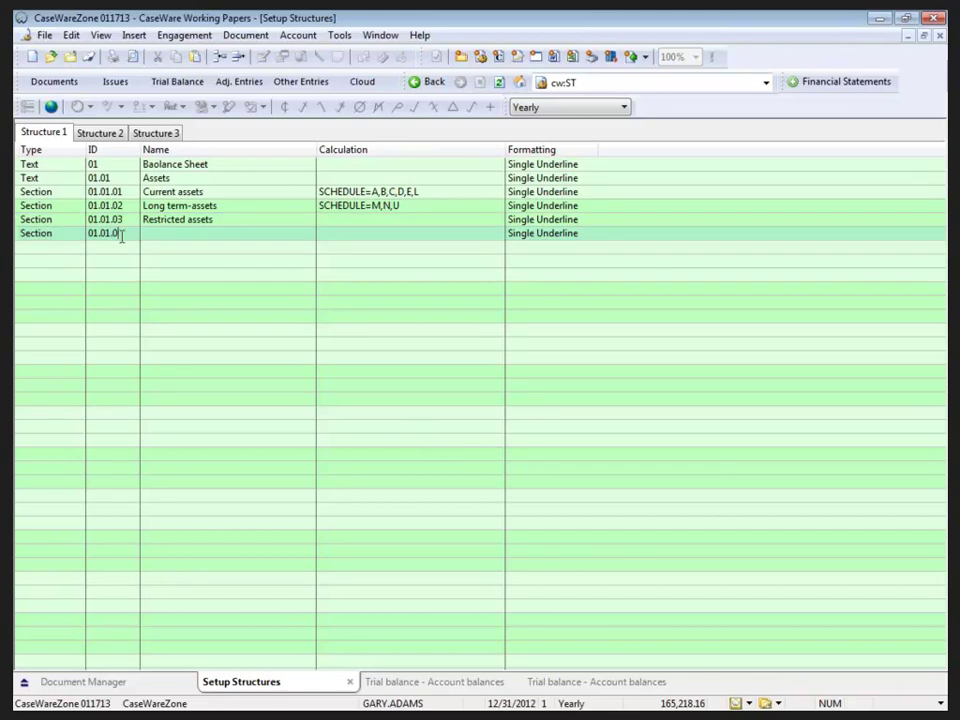
pyautogui.write('4')
pyautogui.press('Tab')
pyautogui.write('Other Asse')
pyautogui.press('Tab')
pyautogui.click(497, 234)
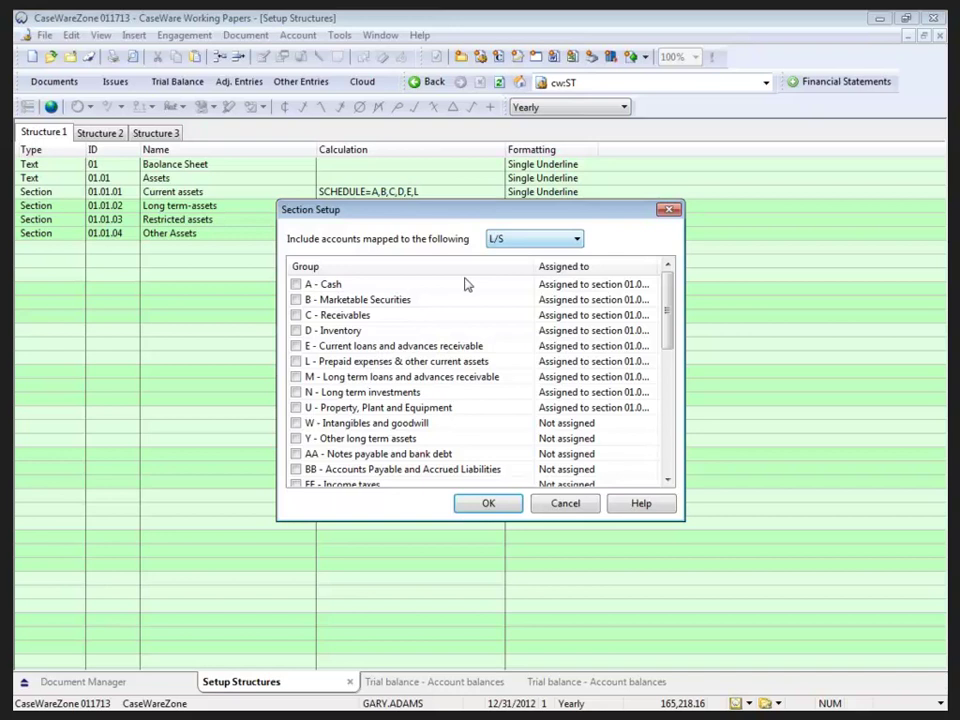
pyautogui.click(296, 423)
pyautogui.click(296, 438)
pyautogui.click(338, 454)
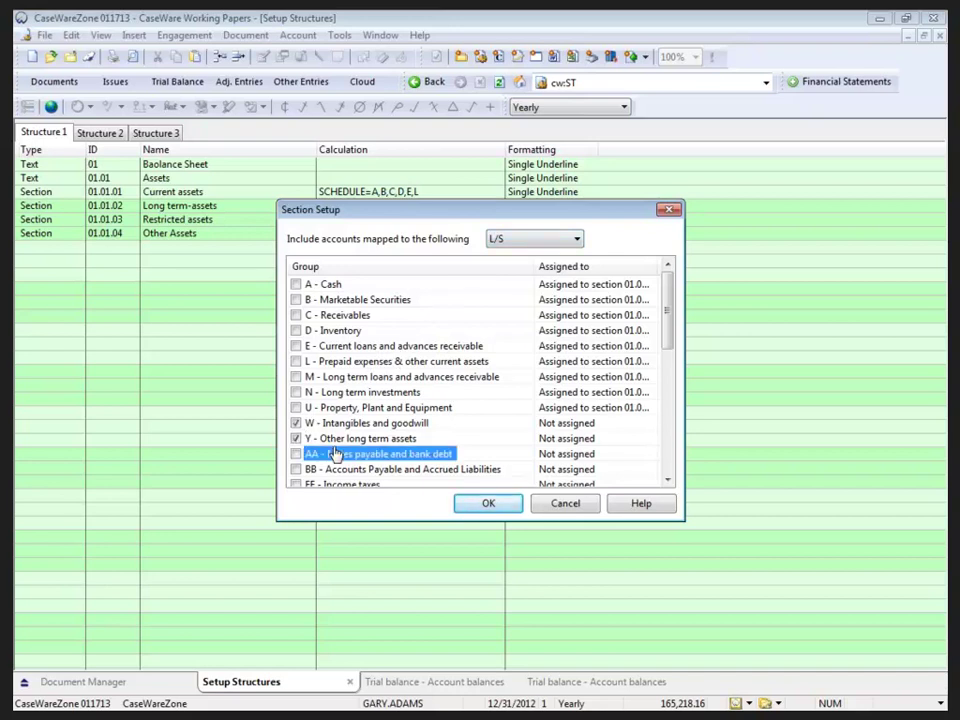
pyautogui.click(482, 505)
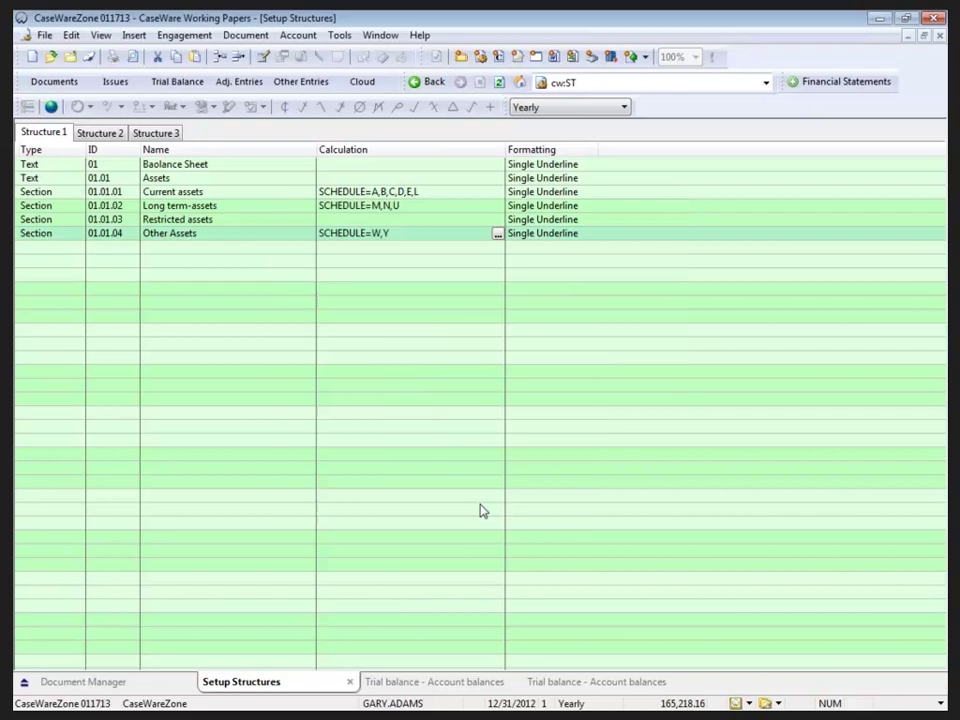
# Step: Add a new Total row with ID 01.99.99 named Total Assets
pyautogui.click(52, 250)
pyautogui.press('Up')
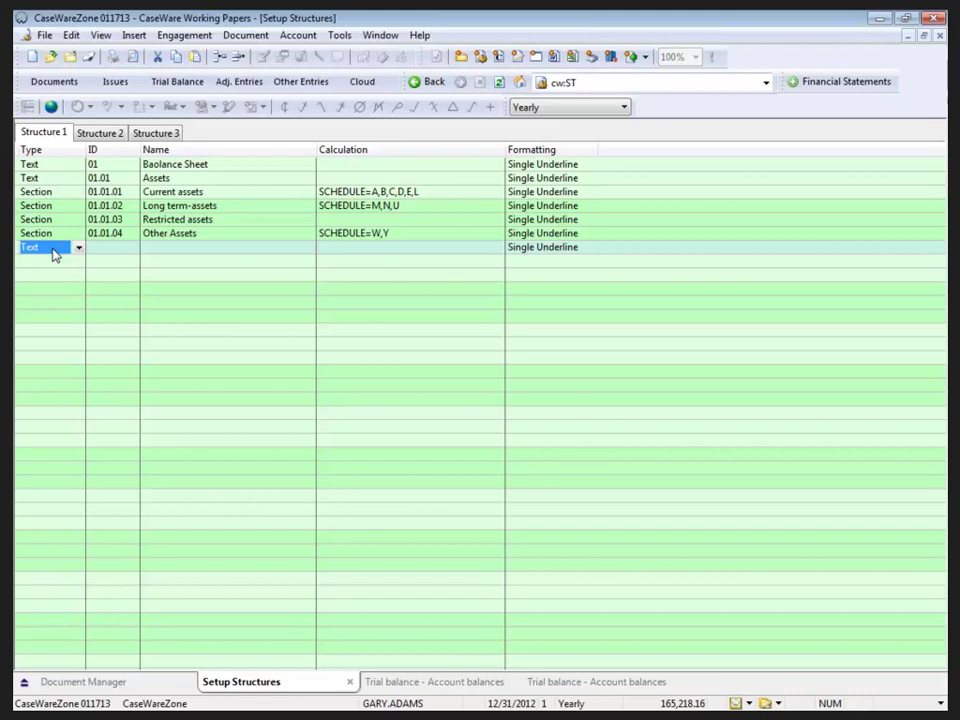
pyautogui.click(53, 252)
pyautogui.click(47, 285)
pyautogui.write('01.99.99')
pyautogui.press('capslock')
pyautogui.click(162, 250)
pyautogui.write('Total Assets')
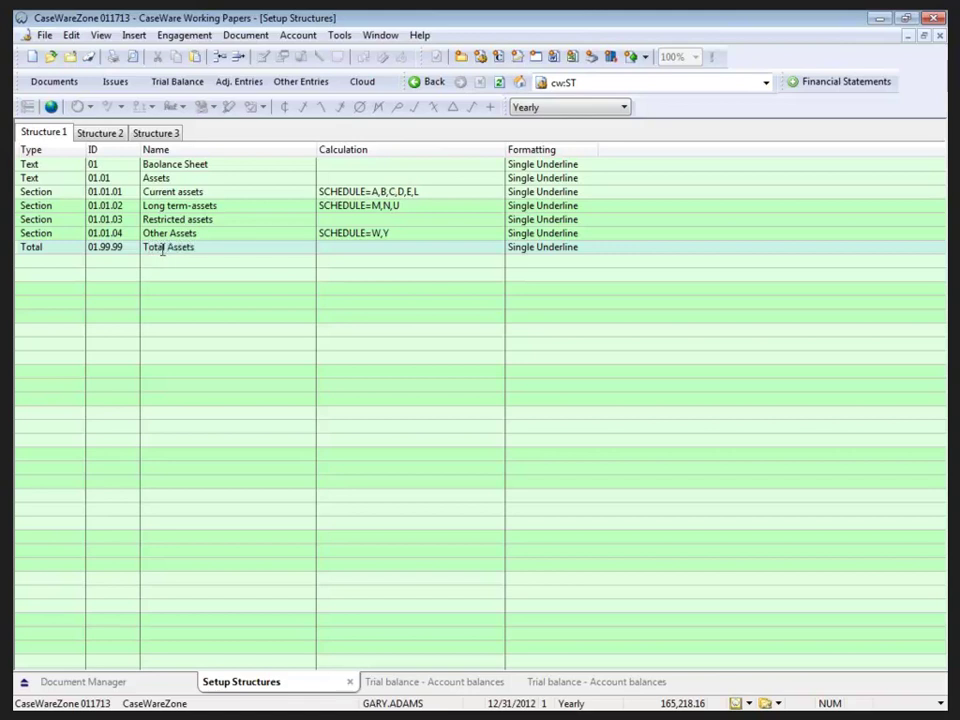
pyautogui.press('Tab')
# Step: Make Total Assets calculate 01.01.01+01.01.02+01.01.03+01.01.04
pyautogui.click(497, 249)
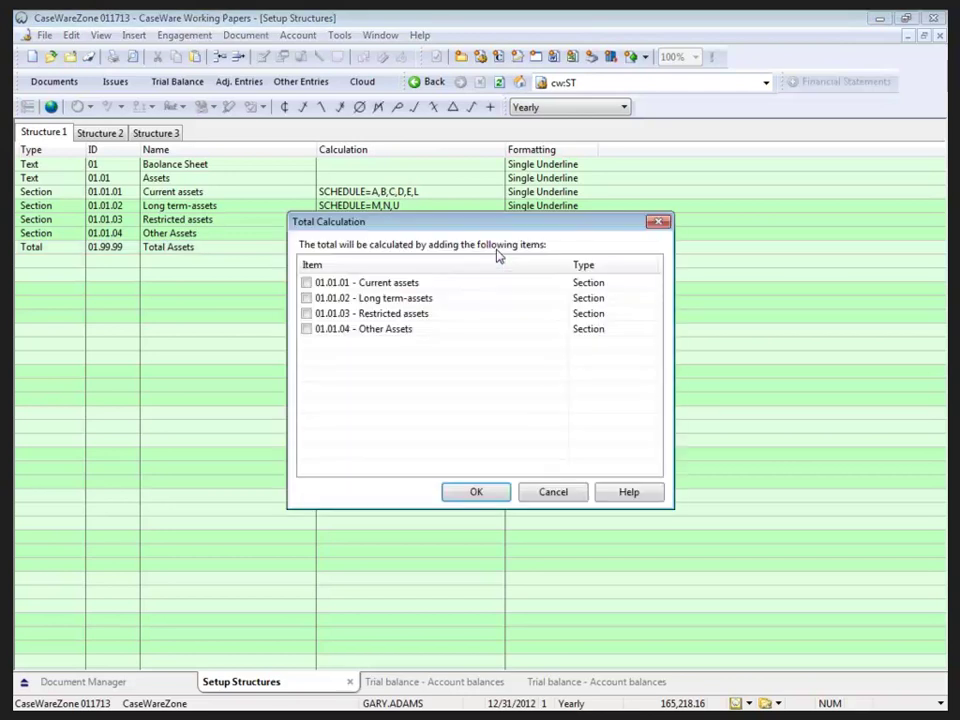
pyautogui.click(306, 283)
pyautogui.click(306, 298)
pyautogui.click(306, 313)
pyautogui.click(307, 330)
pyautogui.click(476, 492)
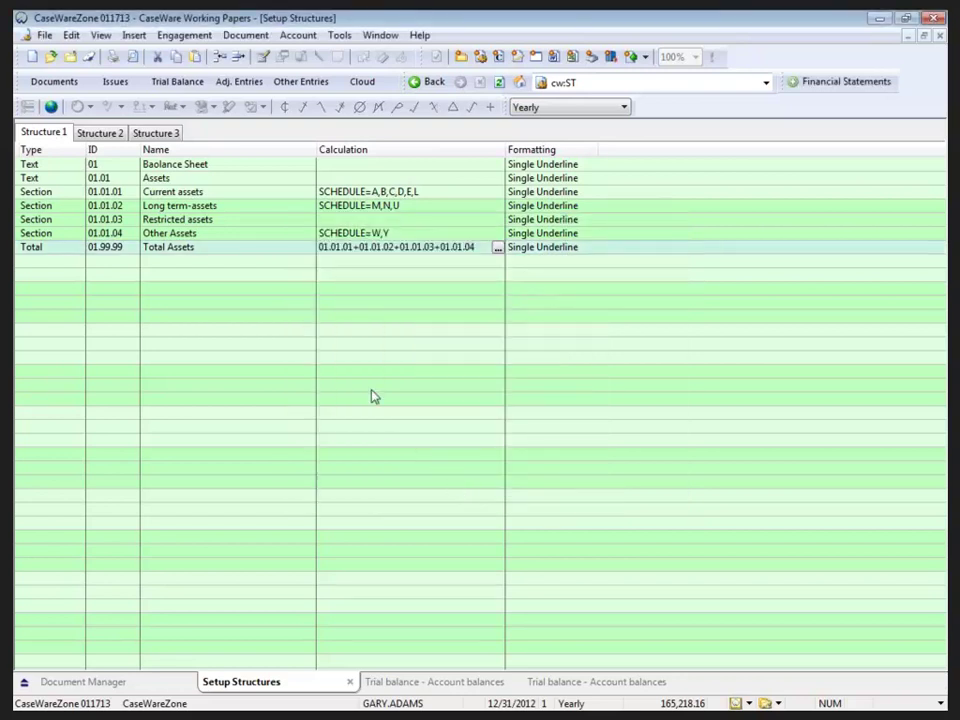
# Step: Set the Total Assets formatting to Double Underline
pyautogui.click(545, 251)
pyautogui.click(590, 251)
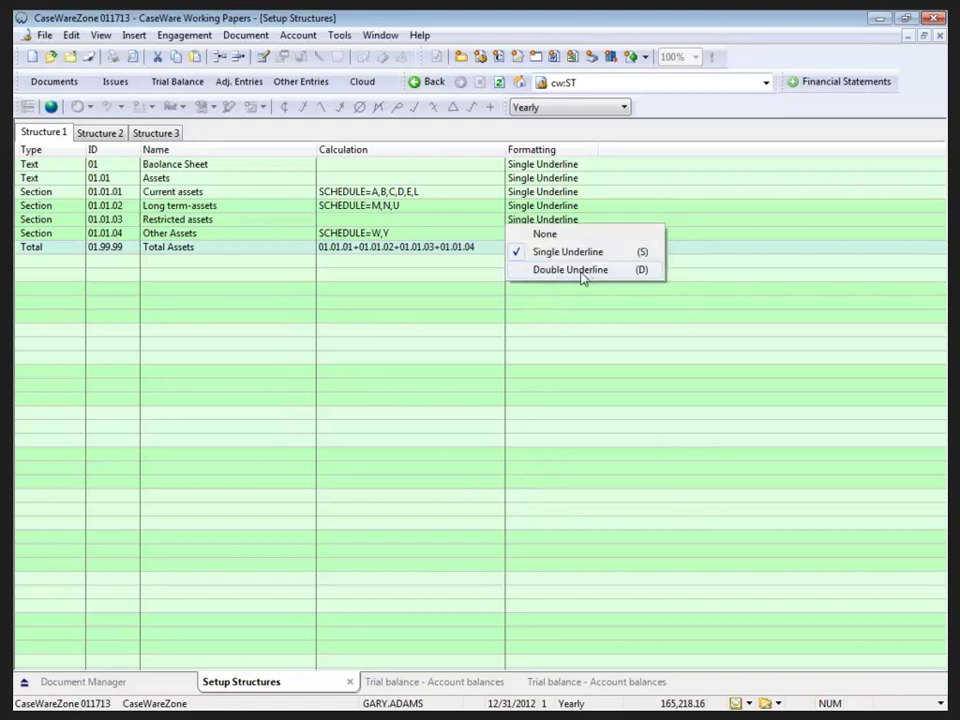
pyautogui.click(580, 277)
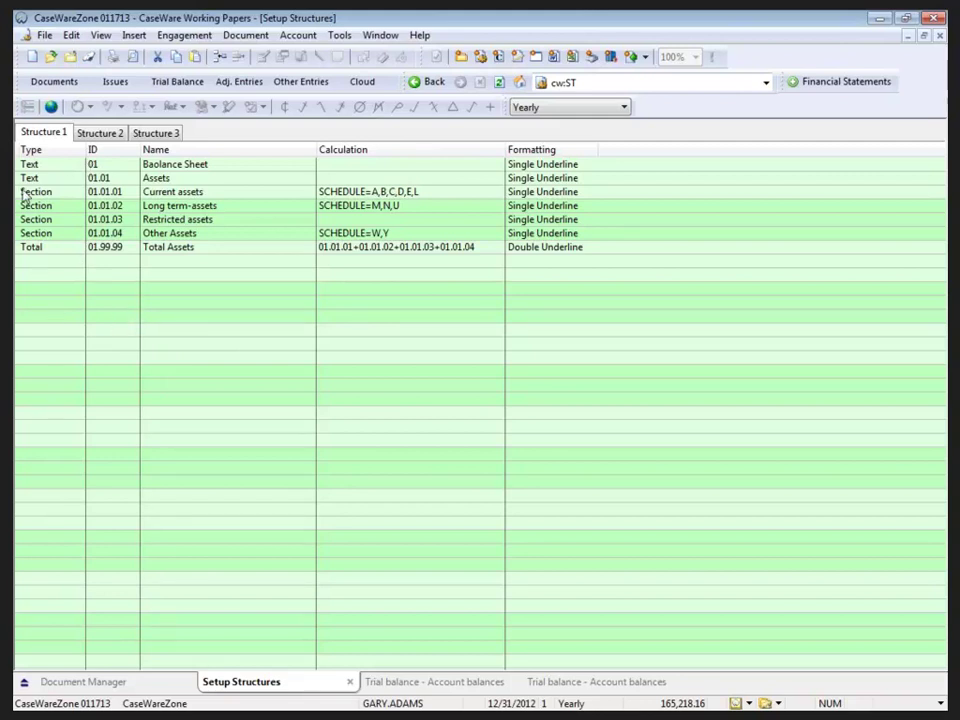
# Step: Switch to Structure 2 to view the liabilities, equity and Total Liabilities and Equity rows
pyautogui.click(108, 138)
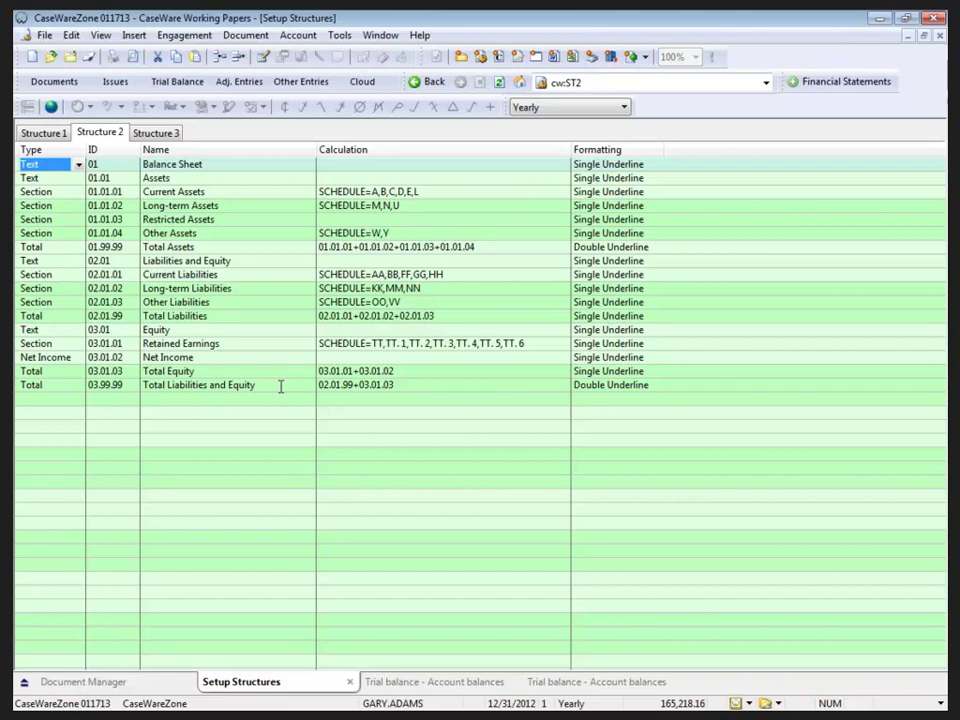
# Step: Open the ST.001.01 Account balances trial balance and review the Current and Long-term Assets subtotals
pyautogui.click(407, 686)
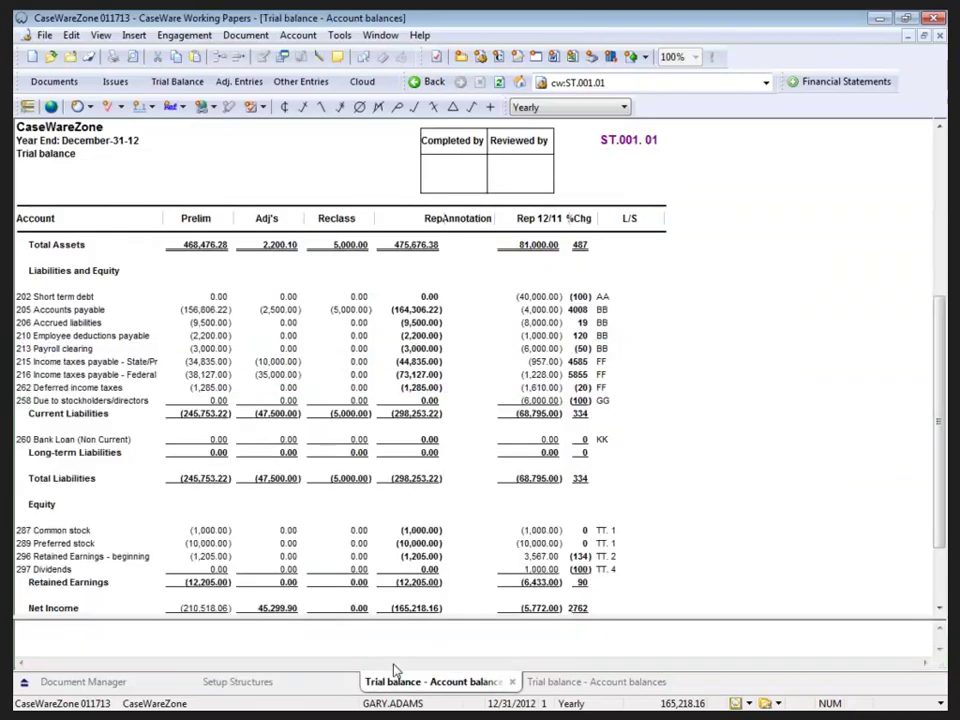
pyautogui.rightClick(385, 275)
pyautogui.click(322, 298)
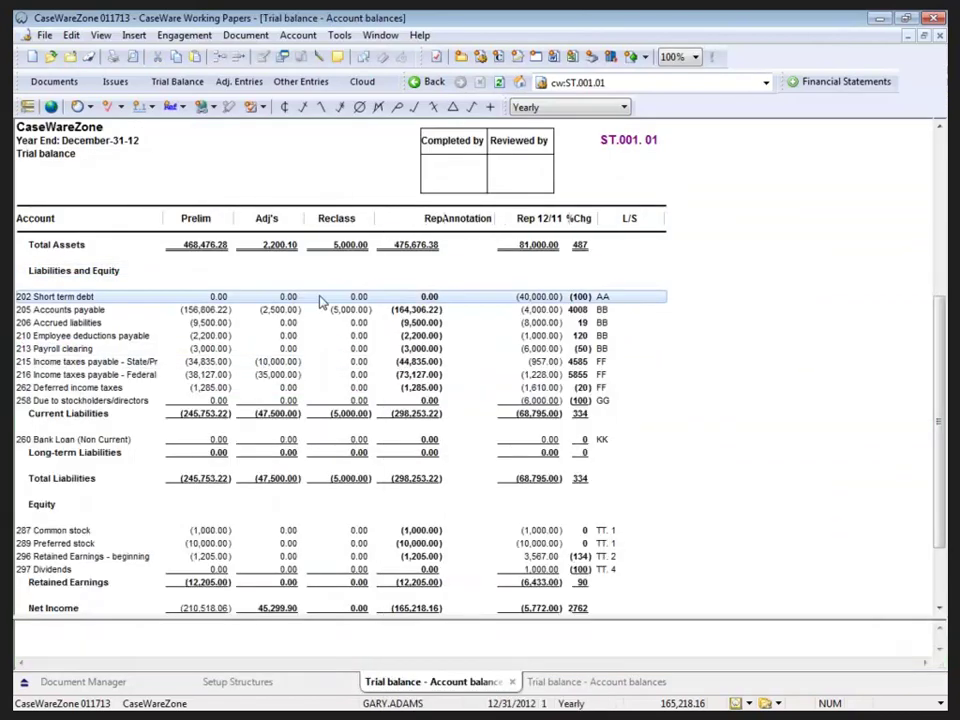
pyautogui.scroll(-3, 322, 300)
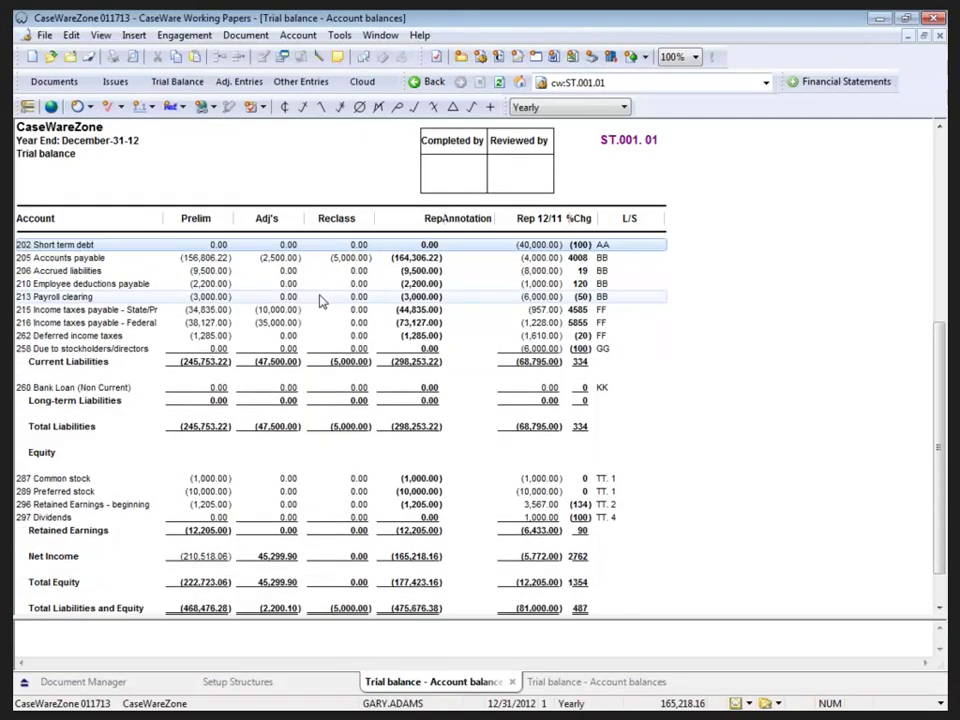
pyautogui.scroll(4, 322, 300)
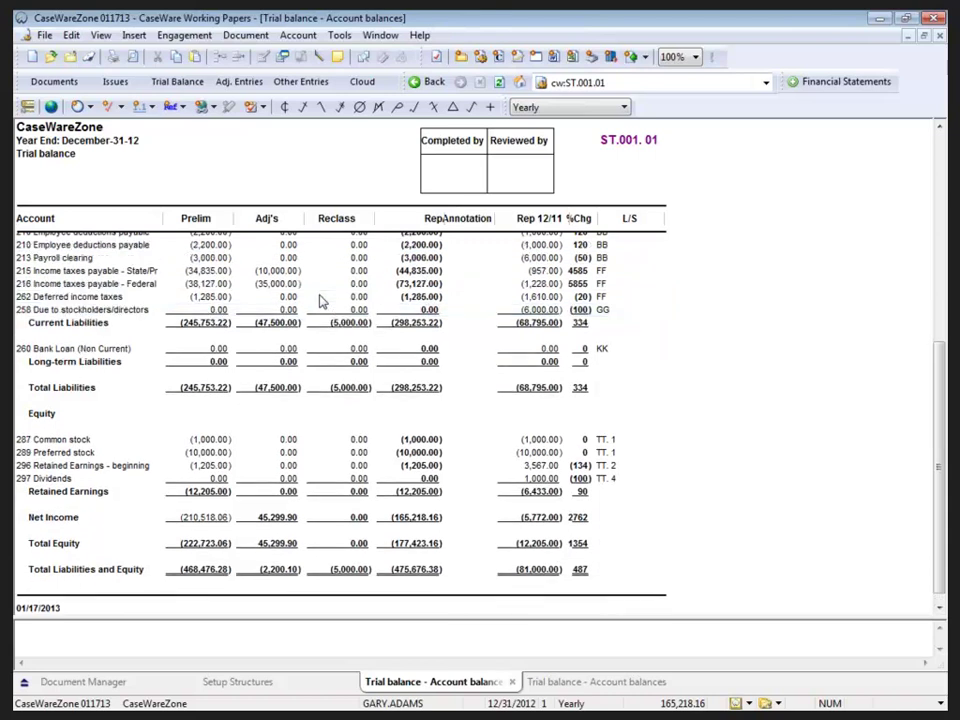
pyautogui.scroll(7, 398, 280)
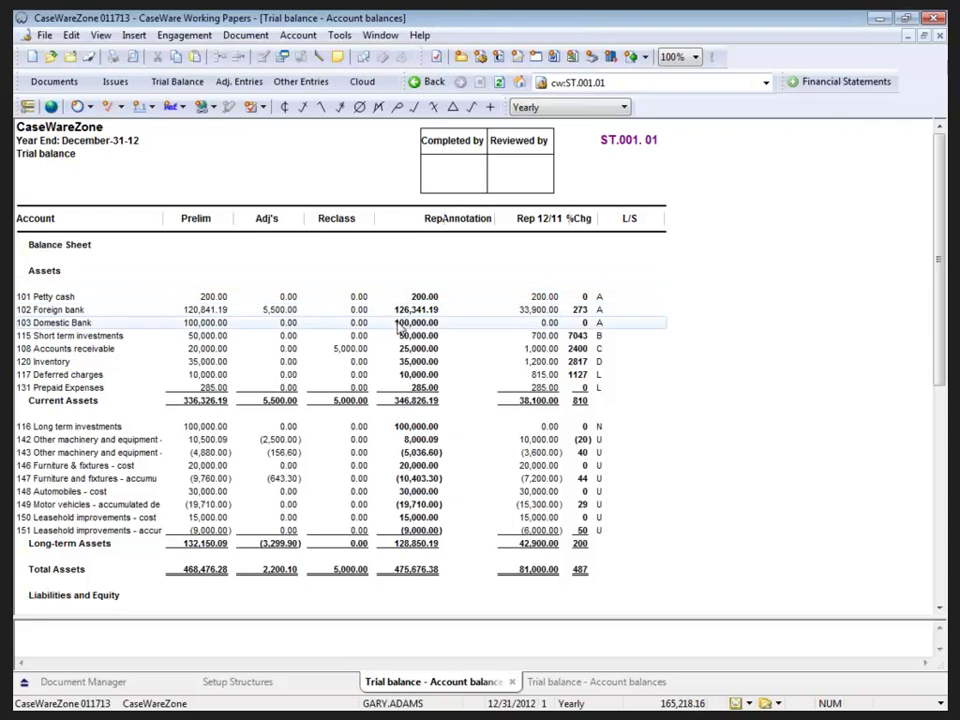
pyautogui.click(230, 401)
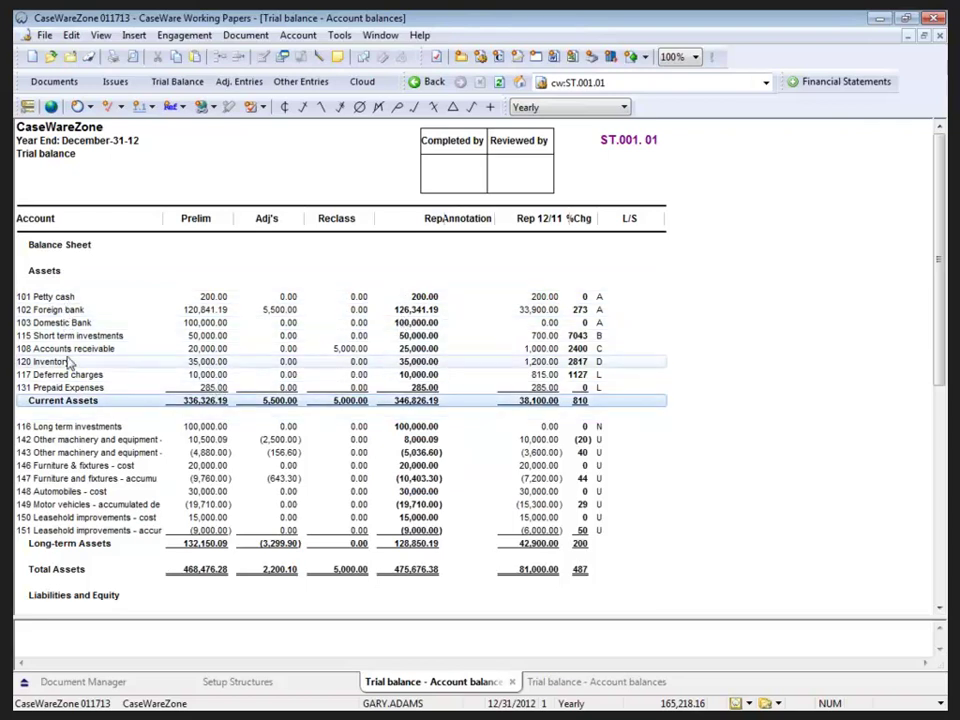
pyautogui.click(80, 542)
pyautogui.scroll(-1, 141, 497)
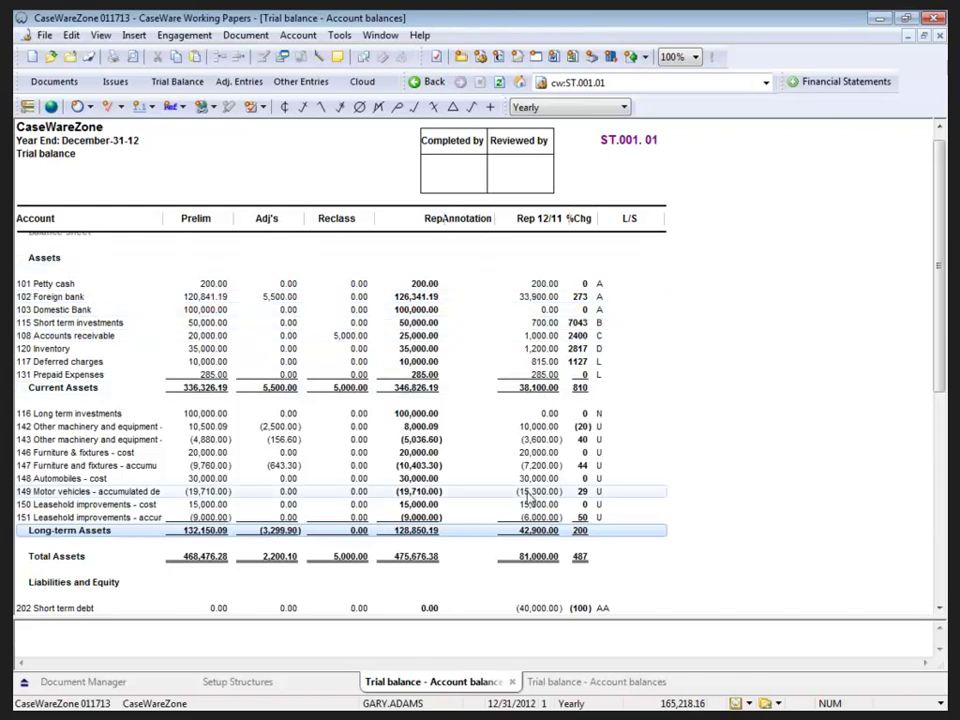
# Step: Open ST.001.03 from Document Manager and collapse all account groups to their totals
pyautogui.click(98, 683)
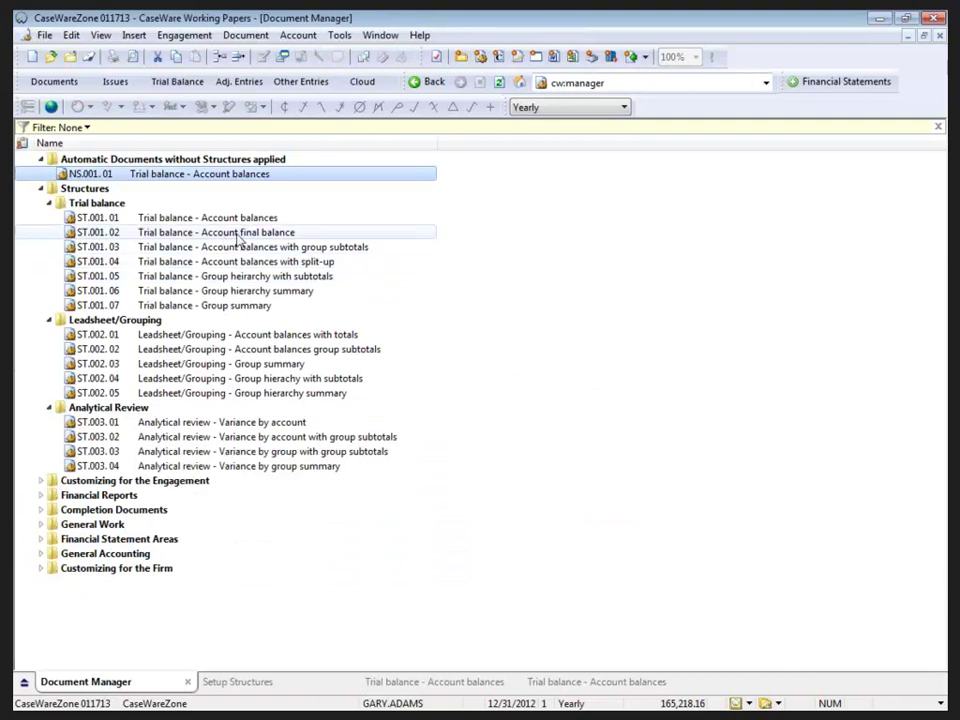
pyautogui.click(305, 250)
pyautogui.doubleClick(305, 250)
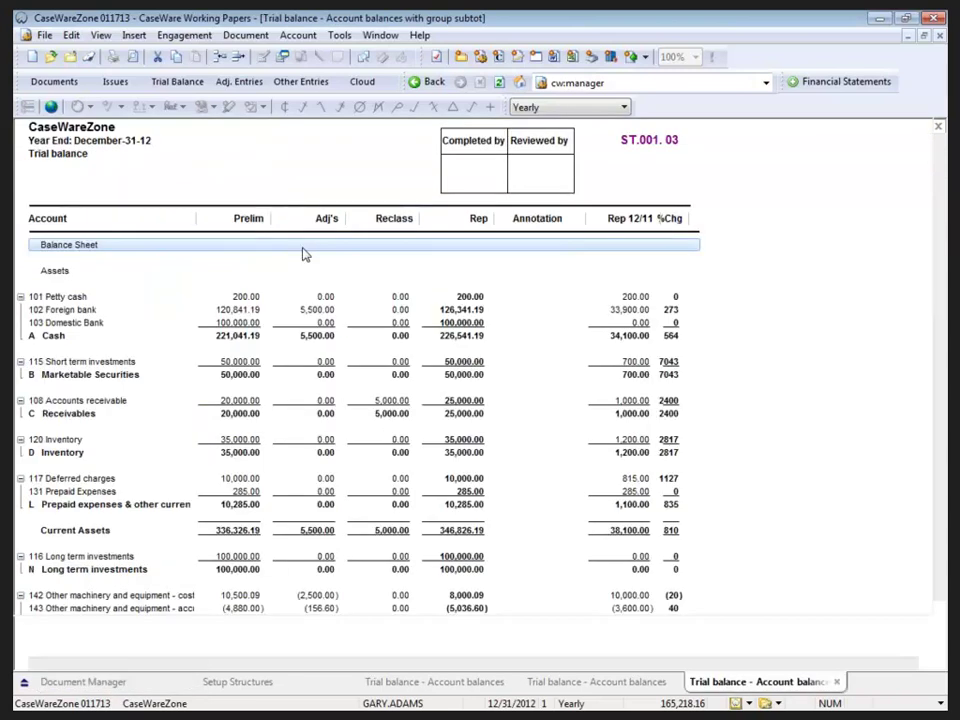
pyautogui.rightClick(20, 300)
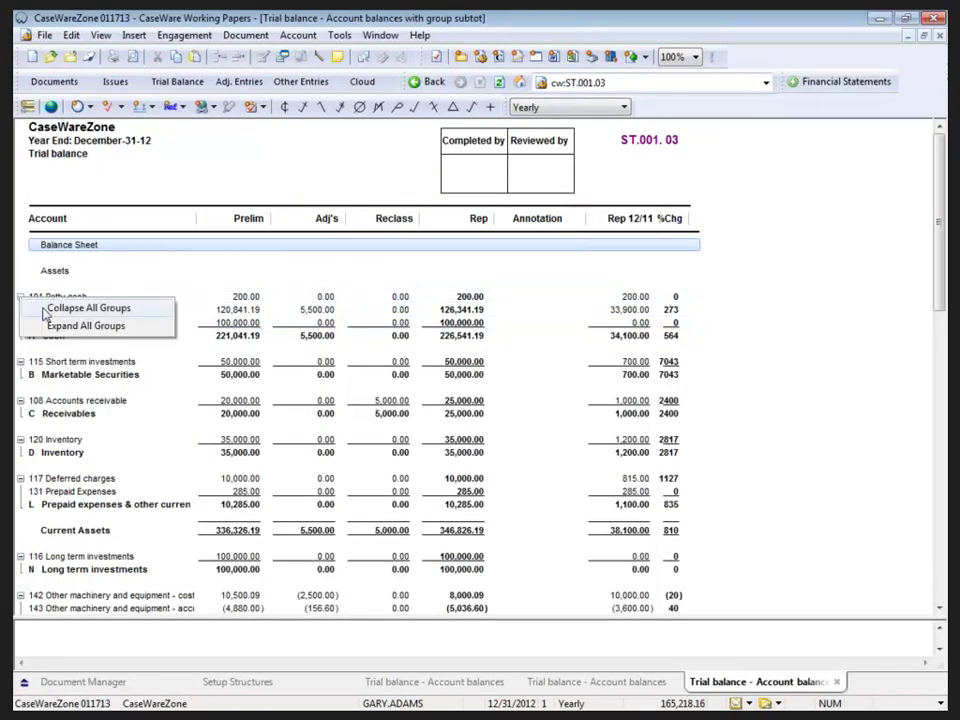
pyautogui.click(60, 306)
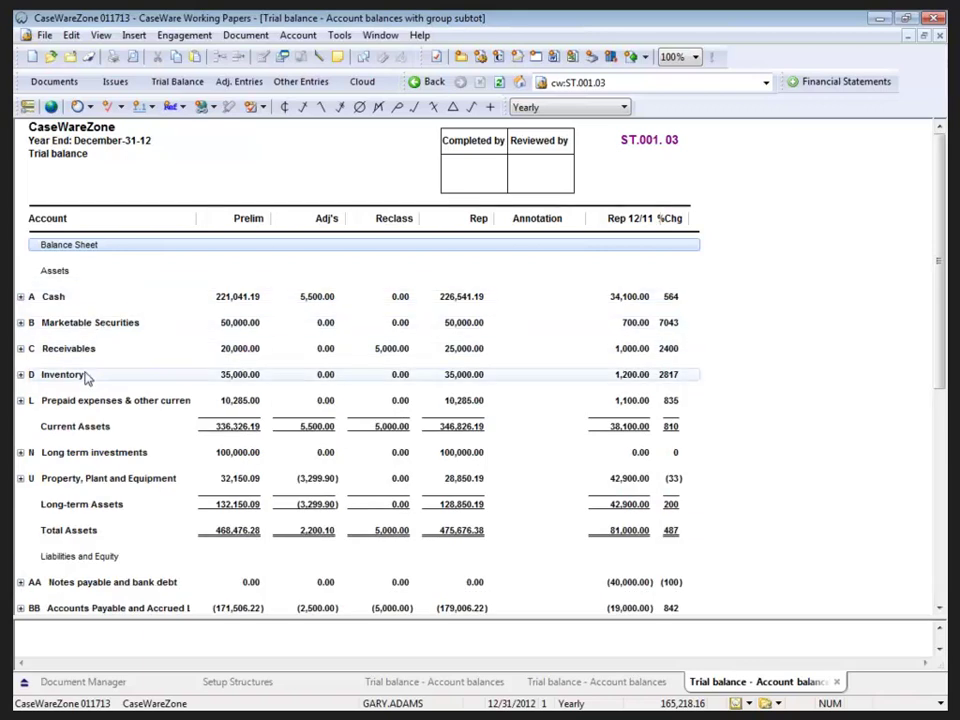
# Step: Enlarge the ST.001.03 report area and confirm Total Assets 475,676.38 matches Total Liabilities and Equity
pyautogui.click(65, 427)
pyautogui.click(90, 531)
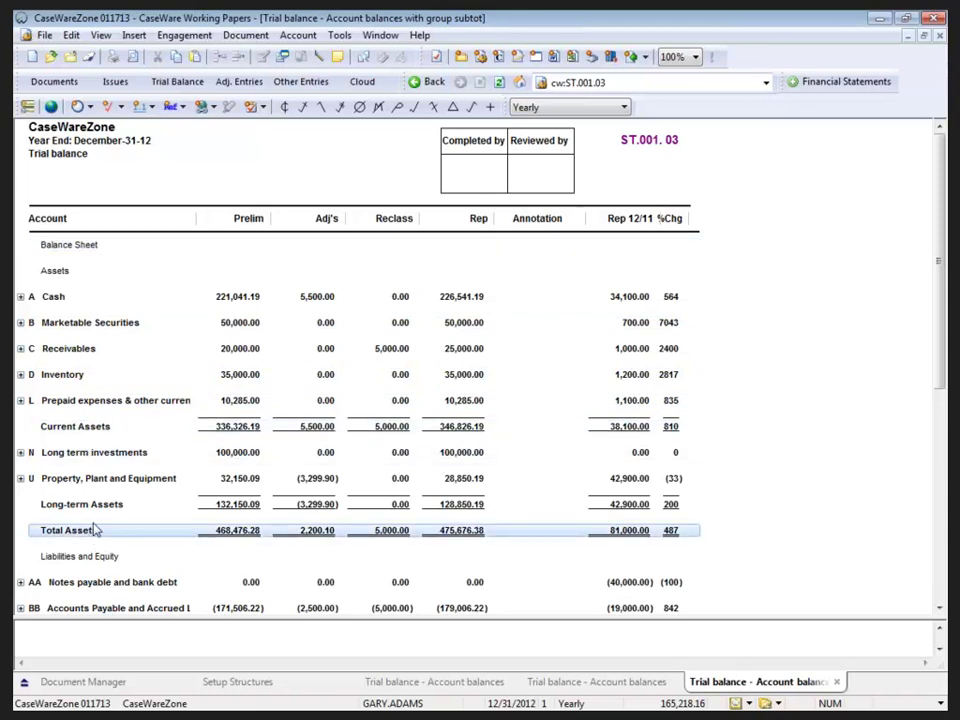
pyautogui.scroll(-1, 240, 497)
pyautogui.scroll(-5, 240, 497)
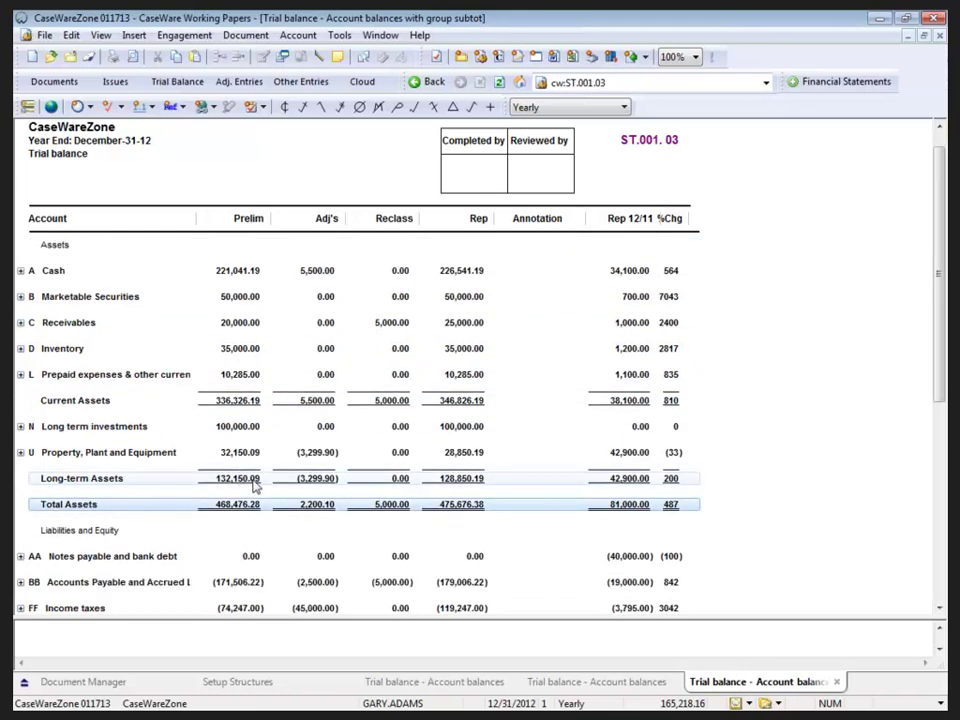
pyautogui.scroll(-4, 284, 437)
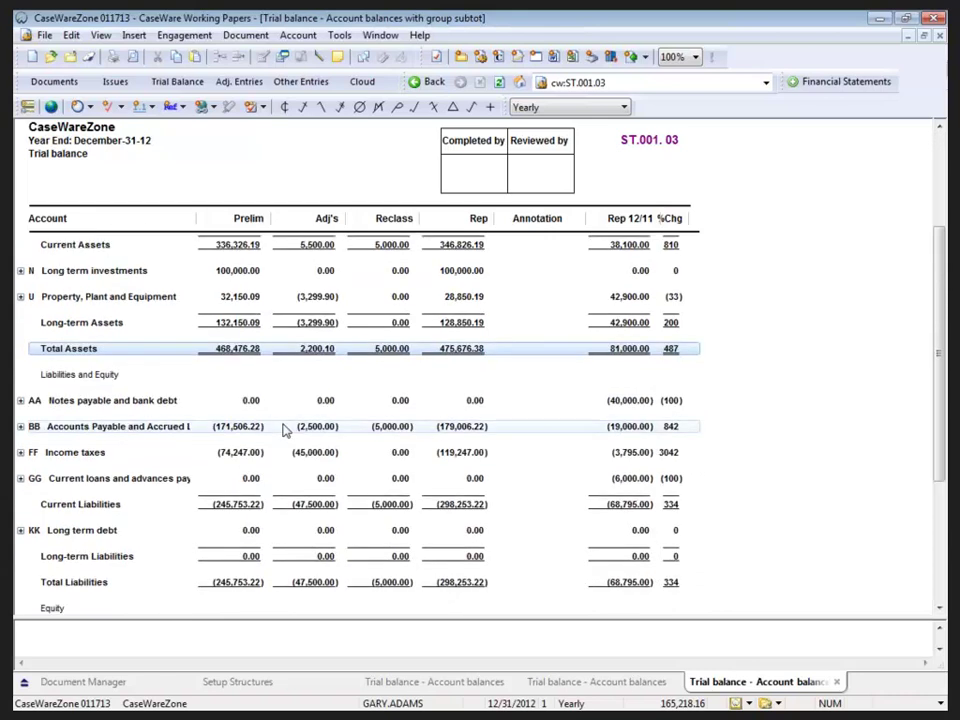
pyautogui.scroll(-1, 286, 427)
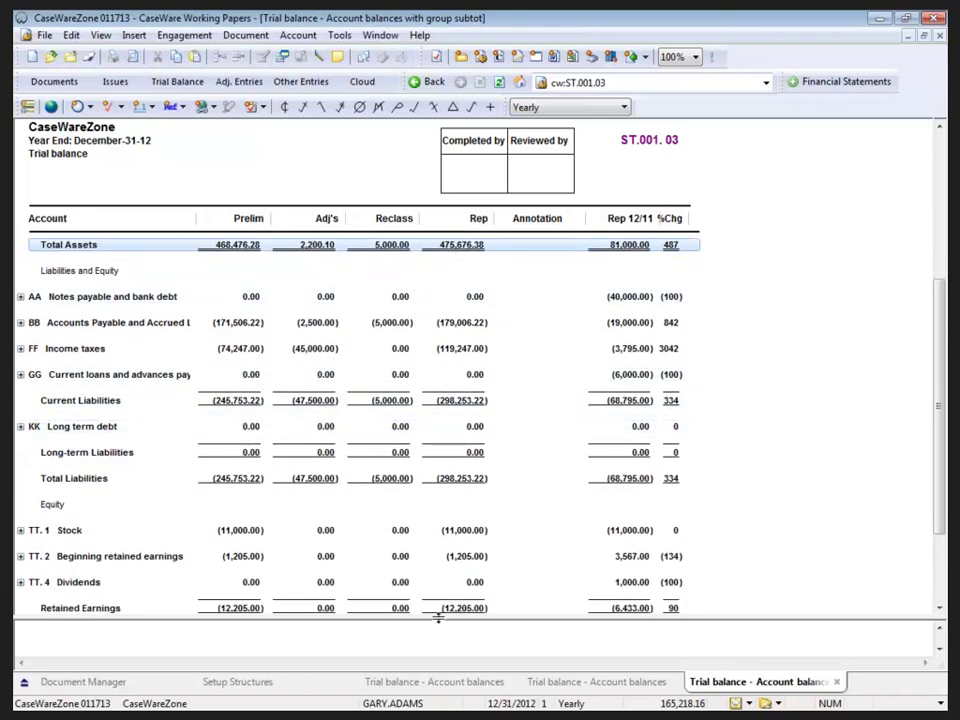
pyautogui.moveTo(438, 617); pyautogui.dragTo(439, 648)
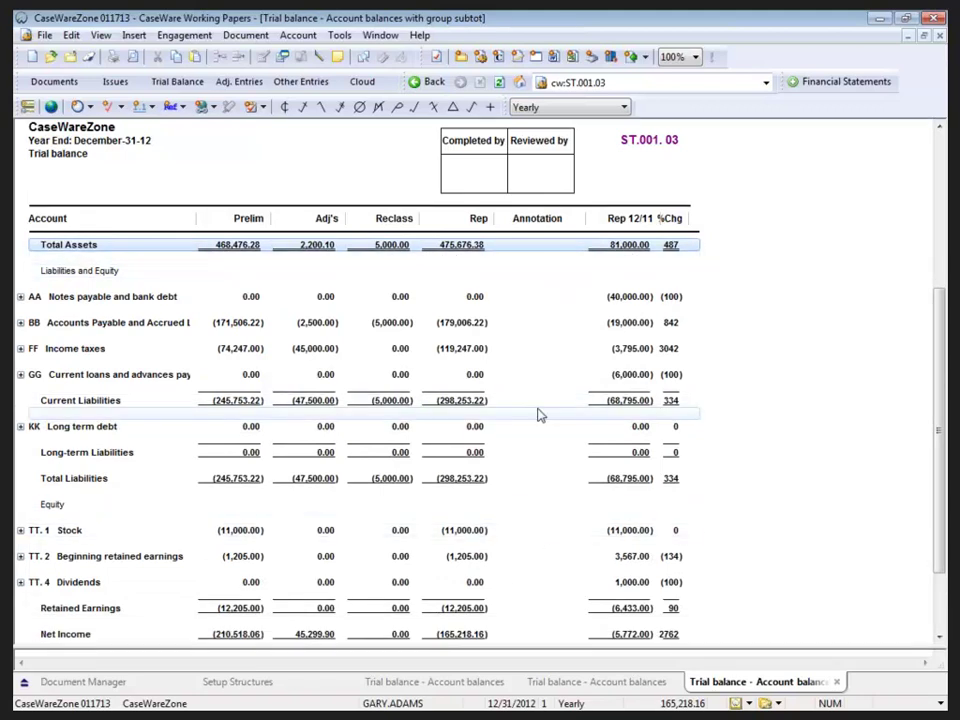
pyautogui.scroll(-4, 538, 414)
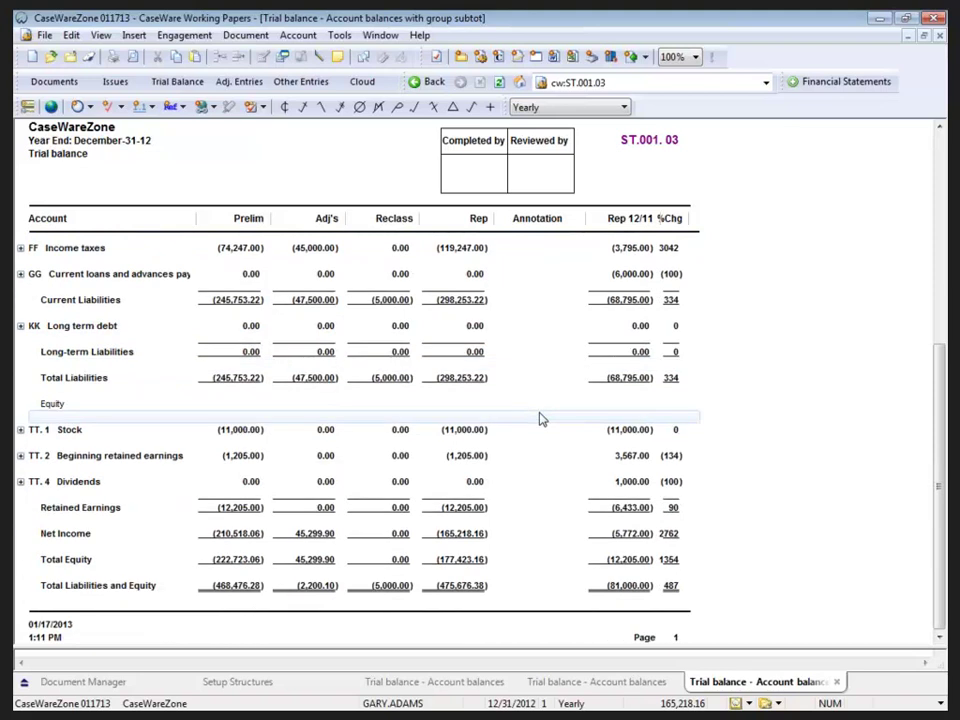
pyautogui.click(636, 590)
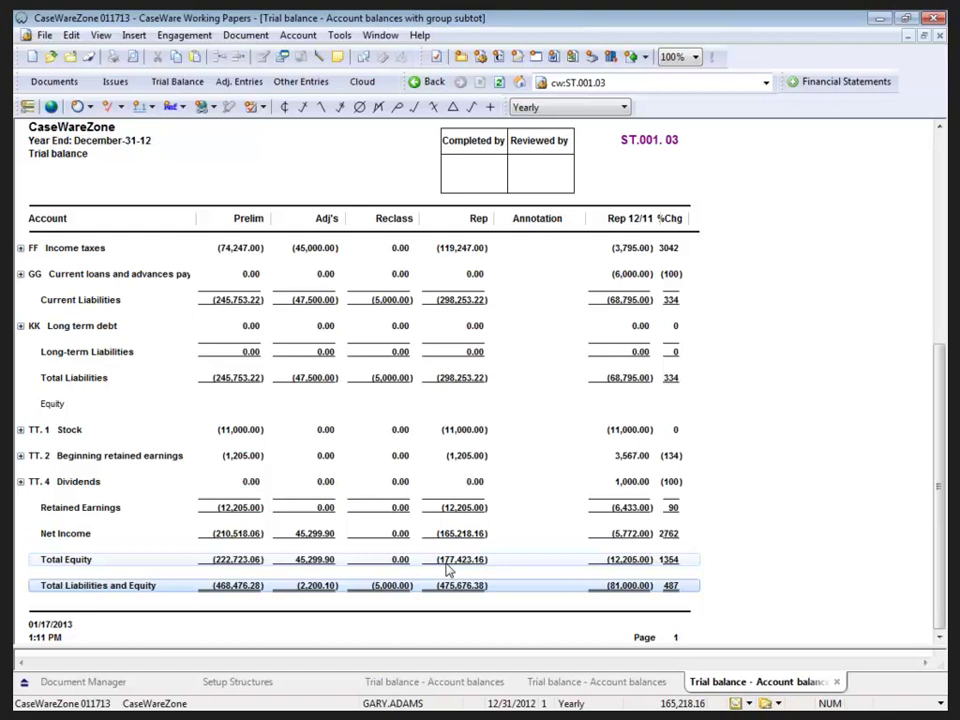
# Step: Return to Document Manager showing the Trial balance, Leadsheet and Analytical Review documents
pyautogui.click(59, 686)
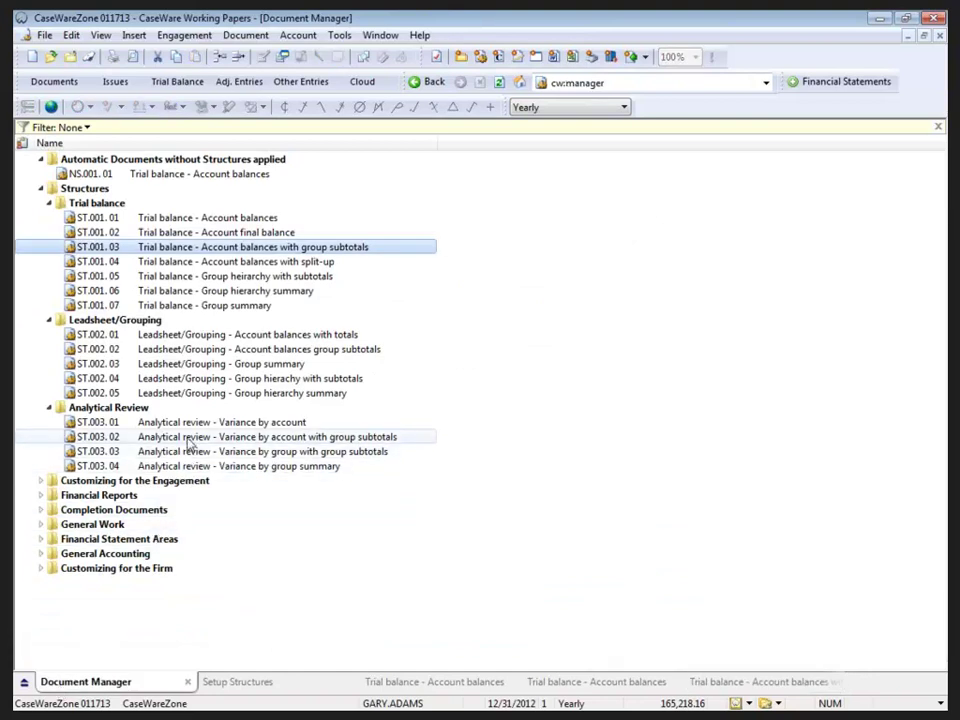